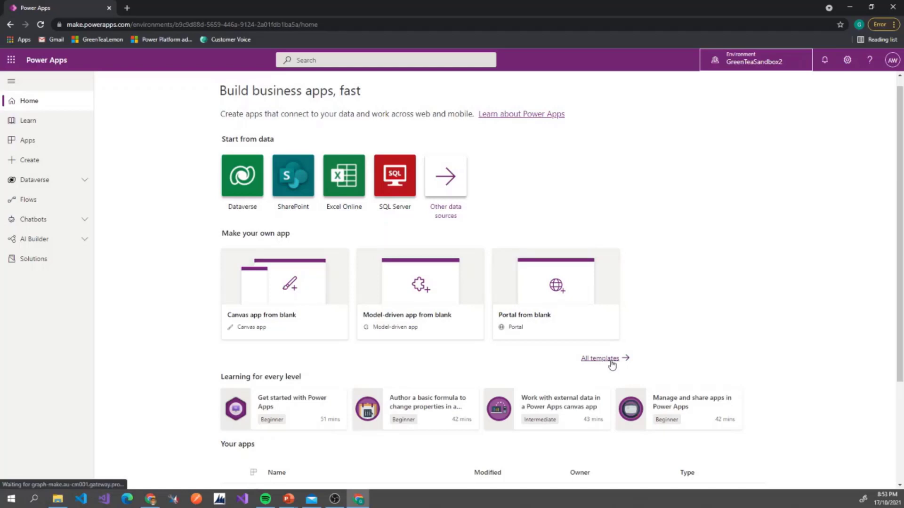
Browse all the app and portal templates available for starting a new app
{"action": "left_click", "coordinate": [610, 363]}
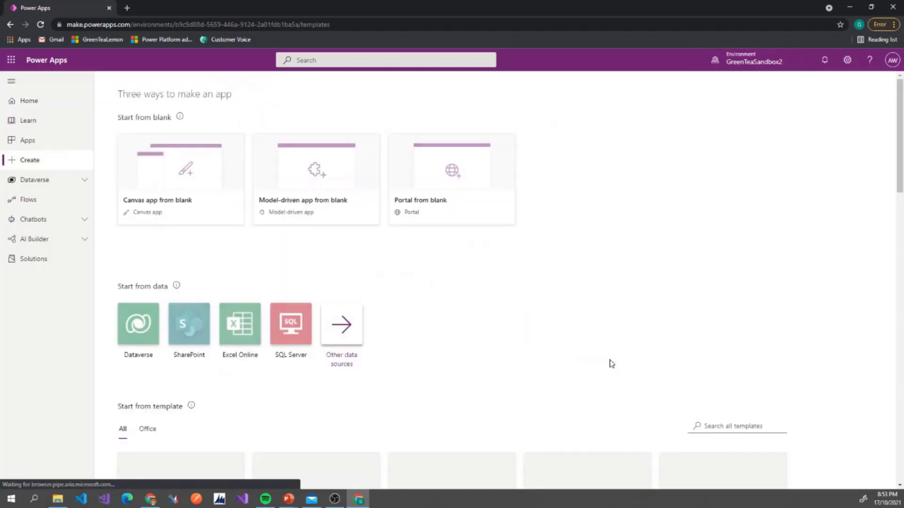
{"action": "scroll", "coordinate": [459, 308], "scroll_direction": "down", "scroll_amount": 1}
{"action": "scroll", "coordinate": [459, 309], "scroll_direction": "down", "scroll_amount": 2}
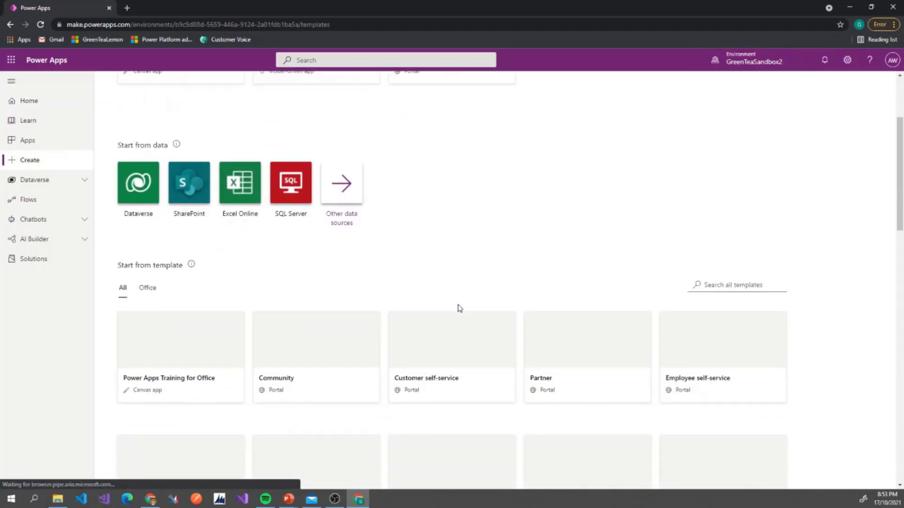
{"action": "scroll", "coordinate": [460, 309], "scroll_direction": "down", "scroll_amount": 6}
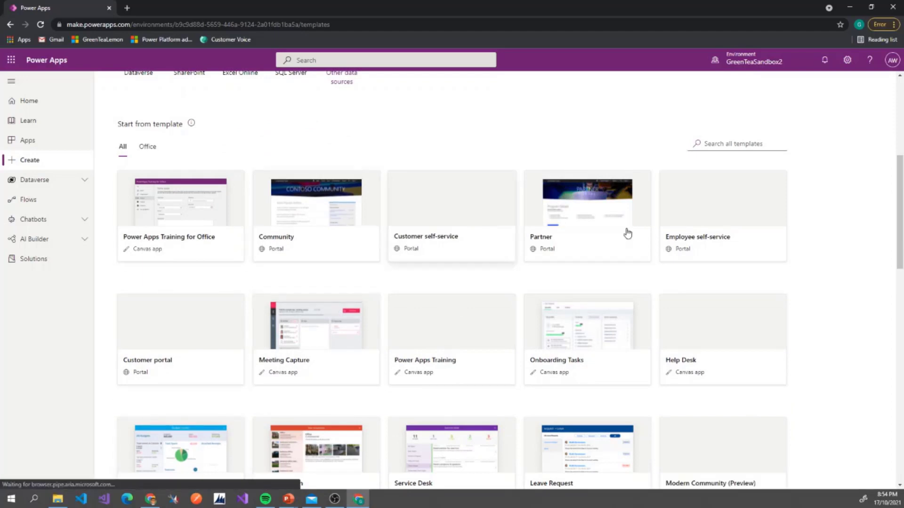
{"action": "scroll", "coordinate": [449, 450], "scroll_direction": "up", "scroll_amount": 1}
{"action": "scroll", "coordinate": [449, 447], "scroll_direction": "down", "scroll_amount": 2}
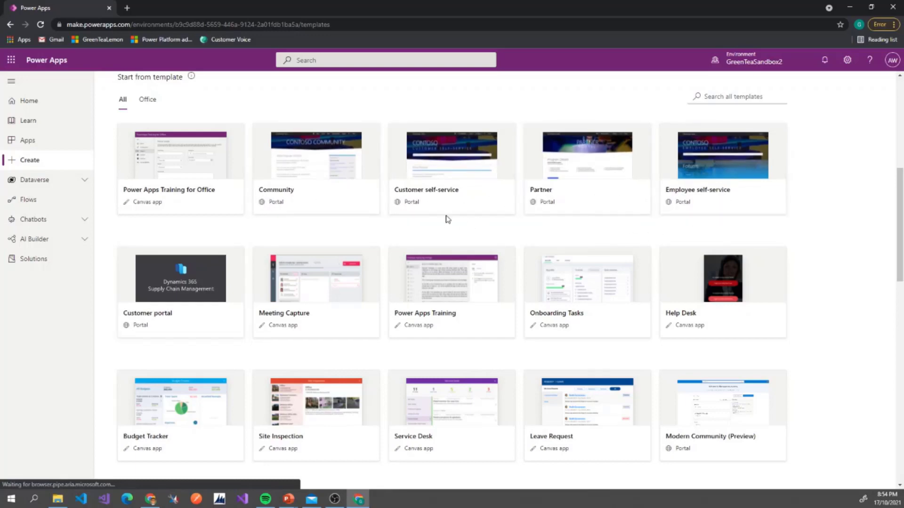
{"action": "scroll", "coordinate": [452, 217], "scroll_direction": "up", "scroll_amount": 3}
{"action": "scroll", "coordinate": [435, 217], "scroll_direction": "up", "scroll_amount": 4}
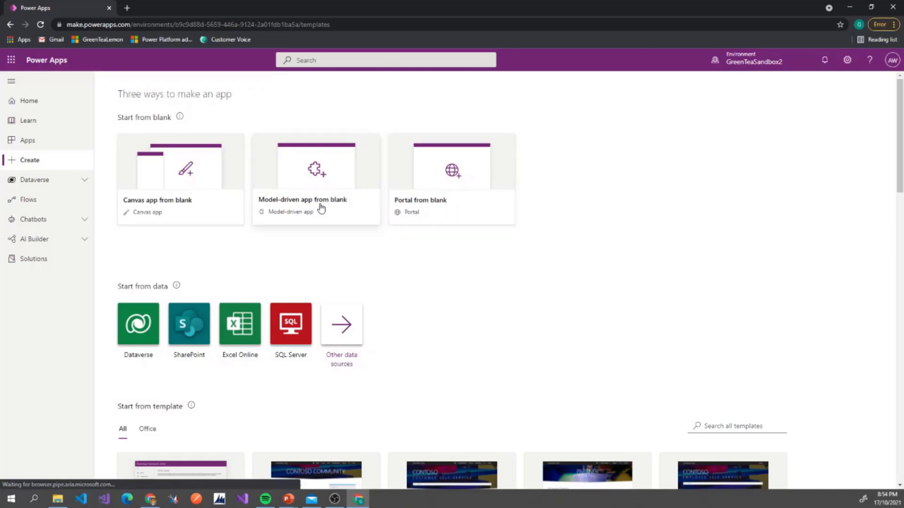
Create a blank portal named Maju Jaya Portal with the address maju-jaya-portal.powerappsportals.com
{"action": "left_click", "coordinate": [452, 182]}
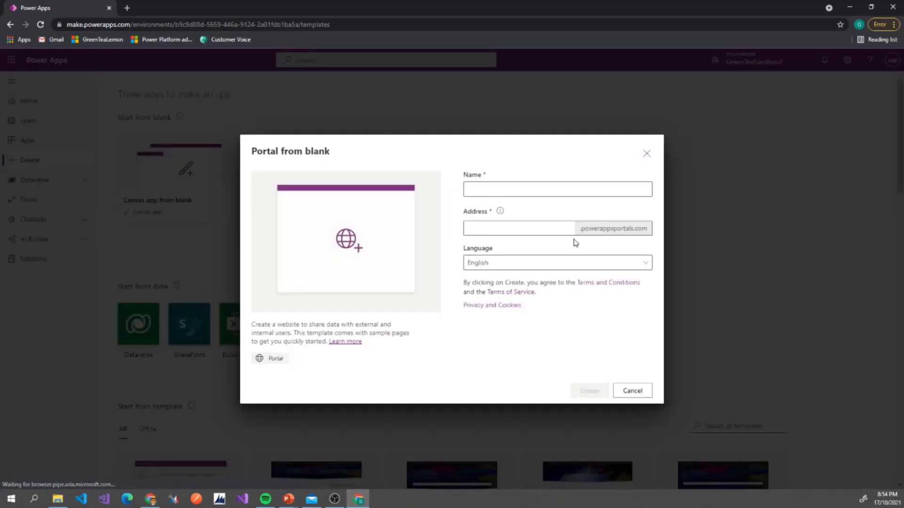
{"action": "left_click", "coordinate": [522, 192]}
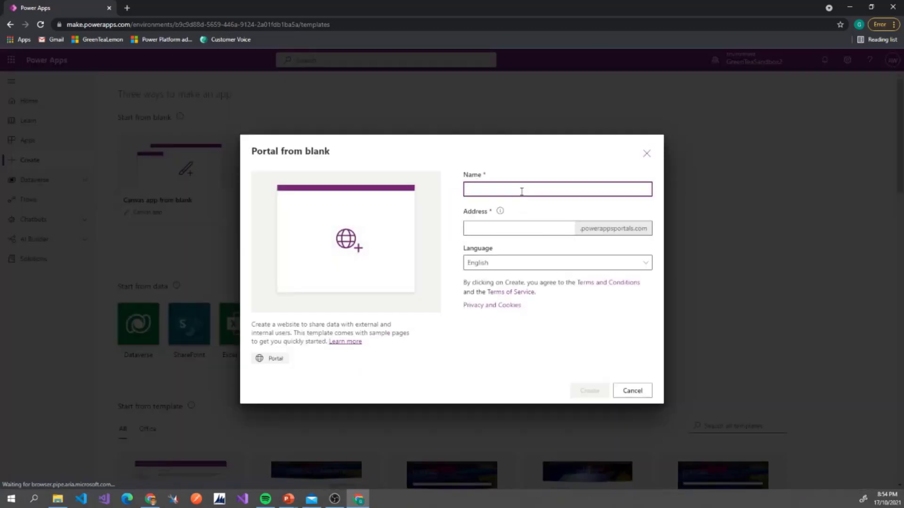
{"action": "type", "text": "Maju Jaya Portal"}
{"action": "key", "text": "Tab"}
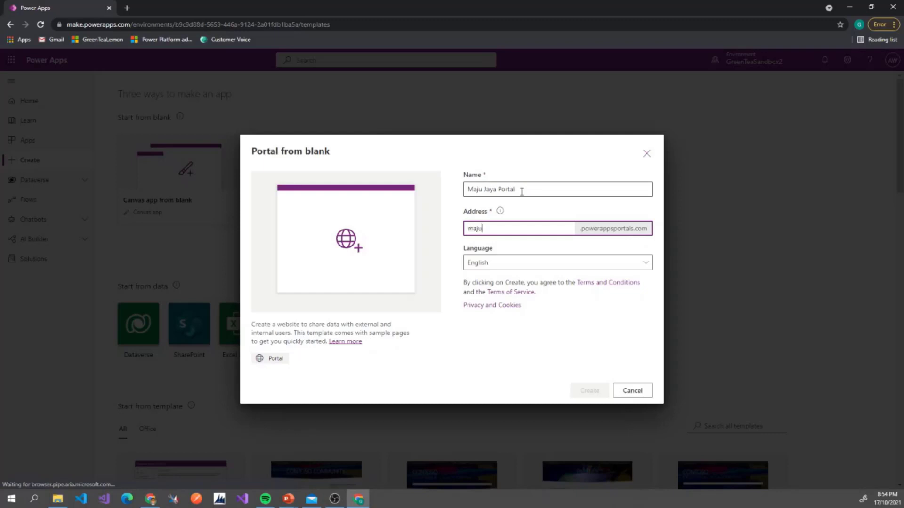
{"action": "type", "text": "maju-jaya-portal"}
{"action": "key", "text": "Tab"}
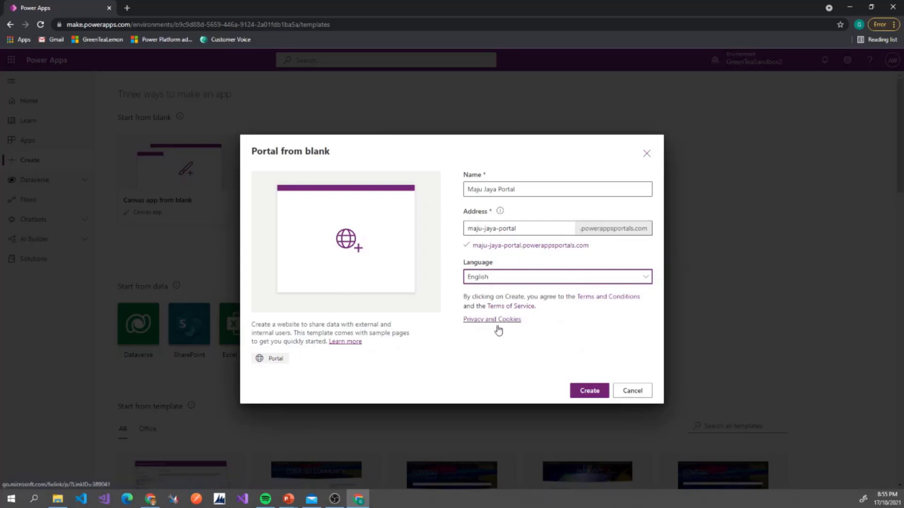
{"action": "left_click", "coordinate": [590, 394]}
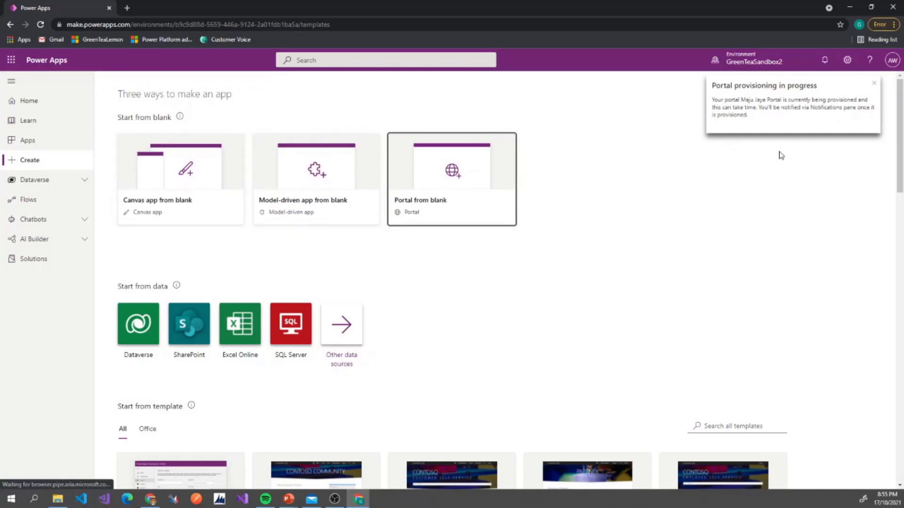
Return to the home page and check the new portal's entry in the list of your apps
{"action": "left_click", "coordinate": [59, 99]}
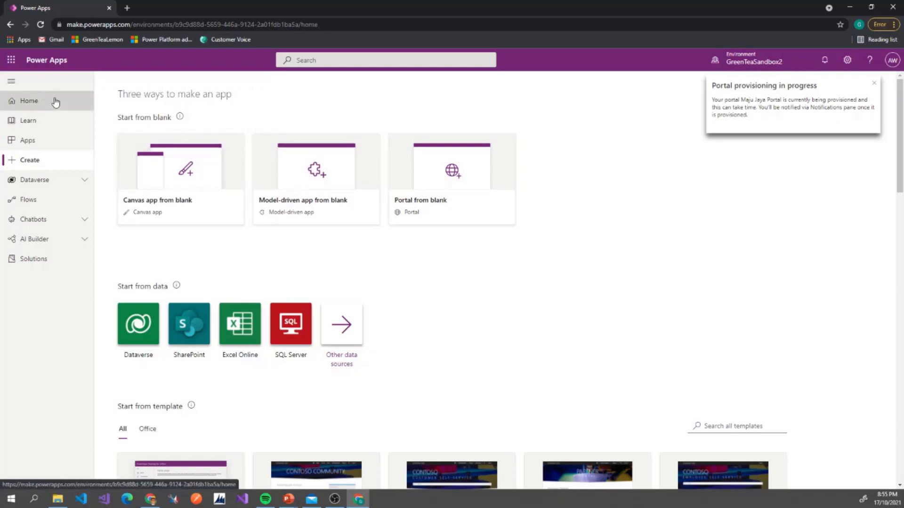
{"action": "scroll", "coordinate": [165, 219], "scroll_direction": "down", "scroll_amount": 3}
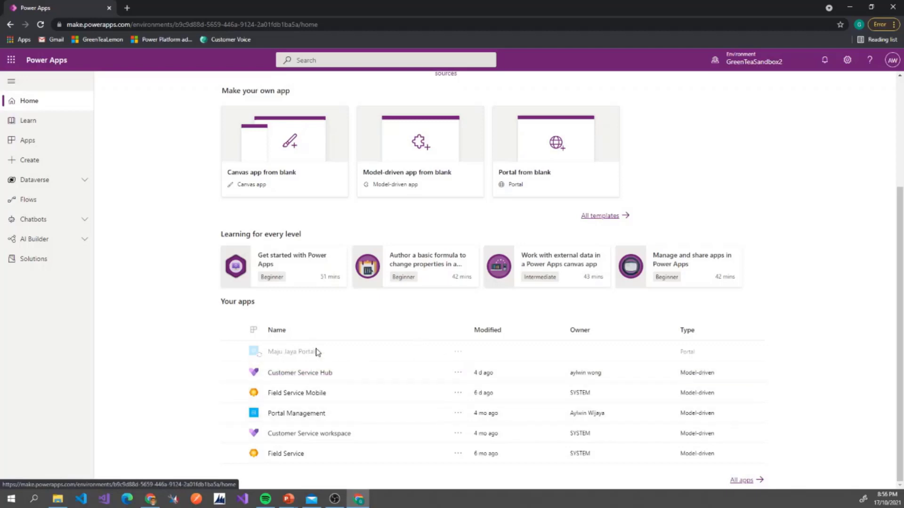
{"action": "left_click", "coordinate": [324, 373]}
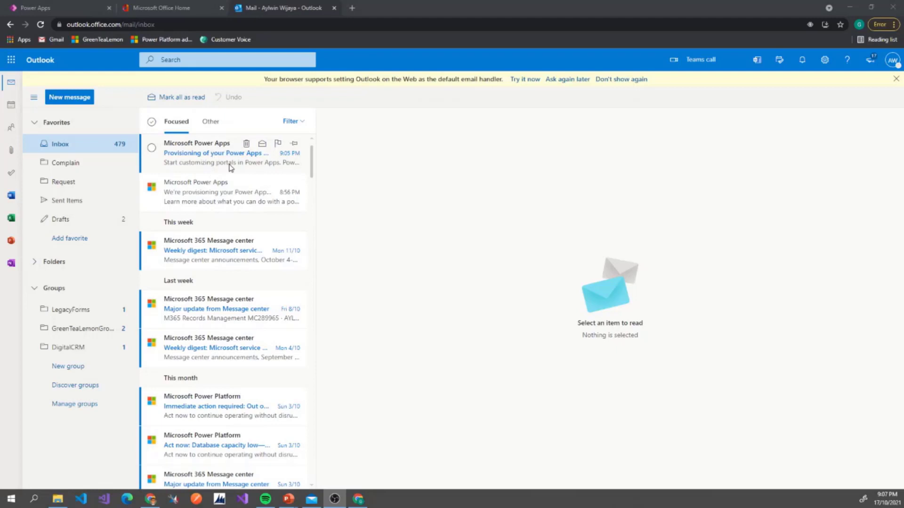
Go back to Power Apps and open Maju Jaya Portal for editing
{"action": "left_click", "coordinate": [66, 5]}
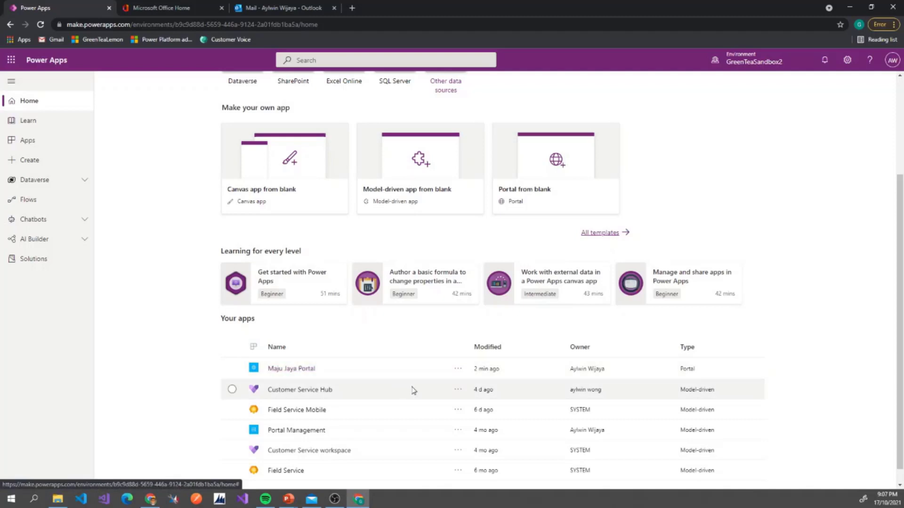
{"action": "left_click", "coordinate": [299, 371]}
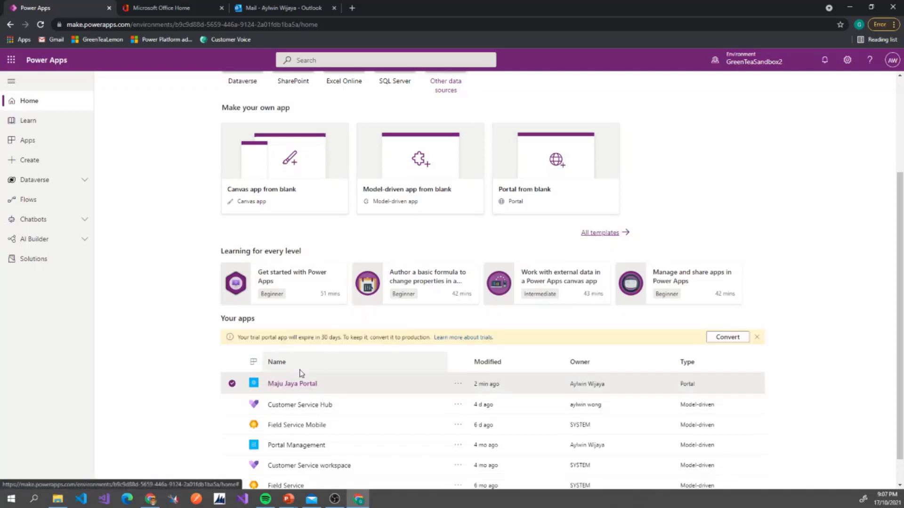
{"action": "left_click", "coordinate": [458, 384]}
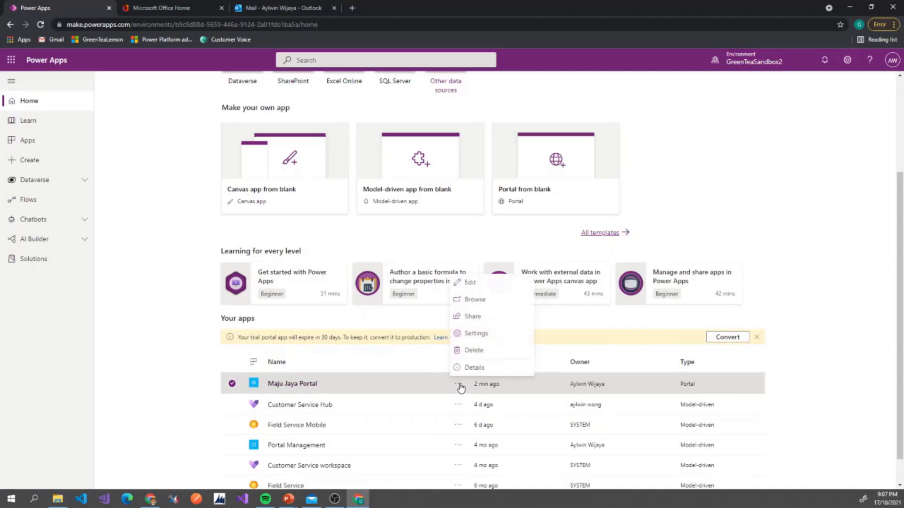
{"action": "left_click", "coordinate": [483, 287]}
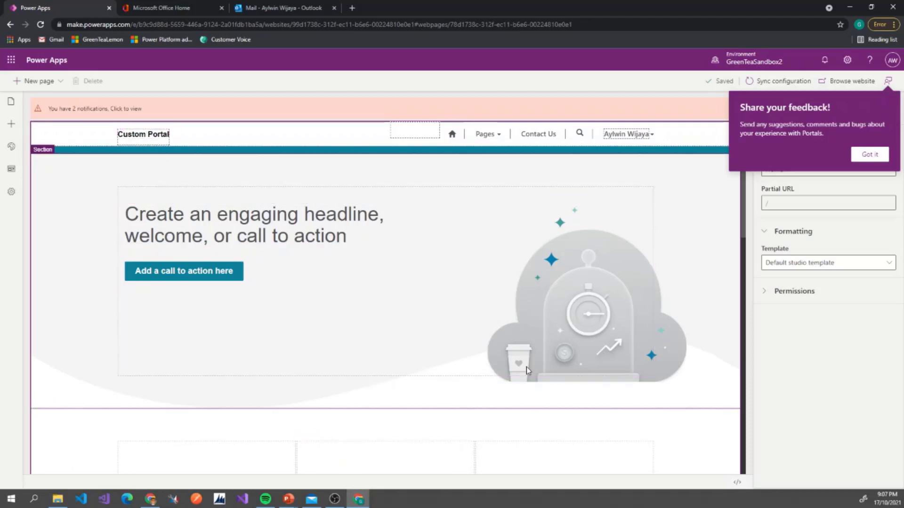
Open the portal's live website and look through its home page from header to footer
{"action": "left_click", "coordinate": [846, 83]}
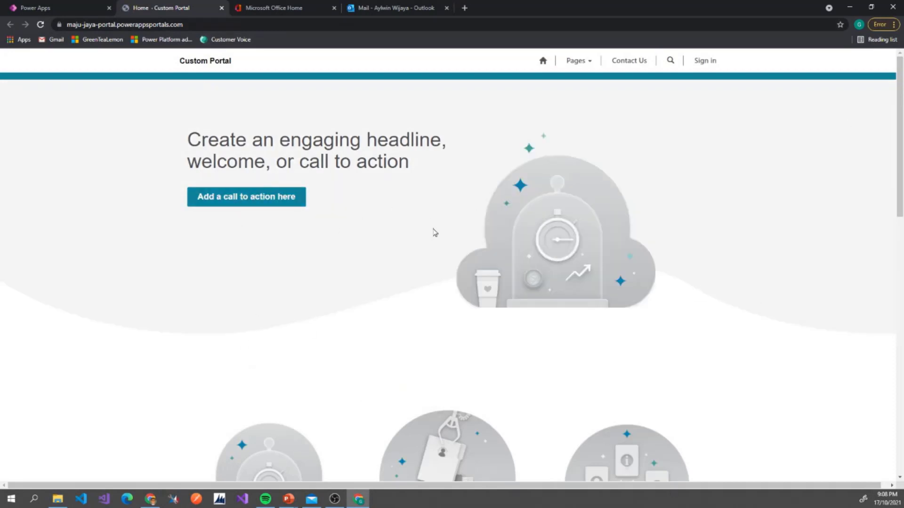
{"action": "scroll", "coordinate": [662, 334], "scroll_direction": "down", "scroll_amount": 9}
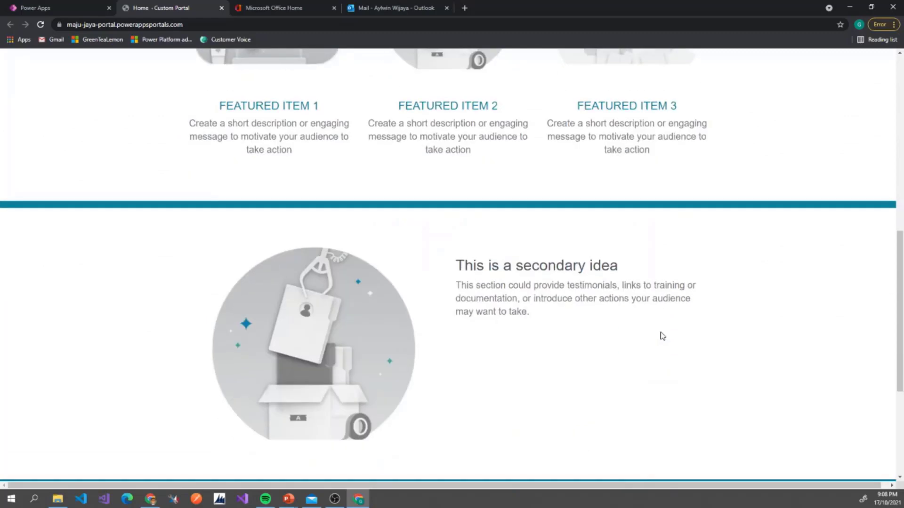
{"action": "scroll", "coordinate": [662, 336], "scroll_direction": "down", "scroll_amount": 5}
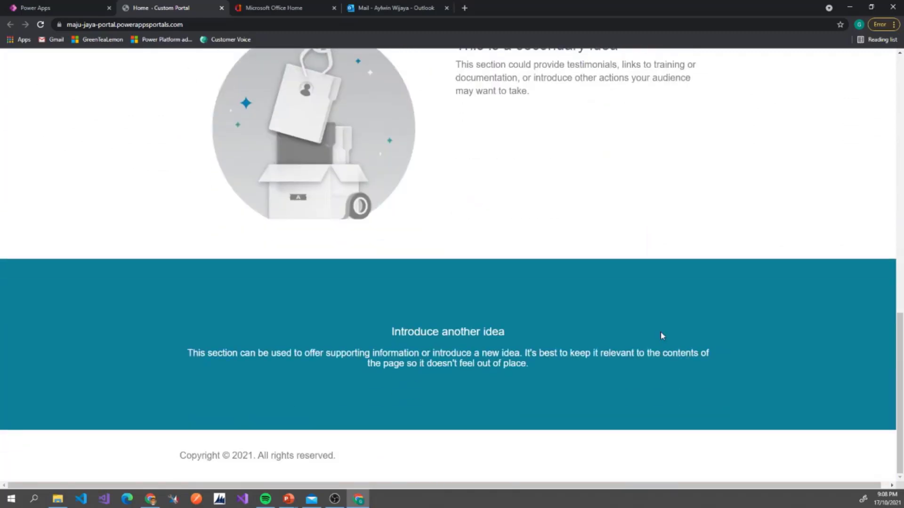
{"action": "scroll", "coordinate": [662, 336], "scroll_direction": "up", "scroll_amount": 7}
{"action": "scroll", "coordinate": [662, 336], "scroll_direction": "up", "scroll_amount": 8}
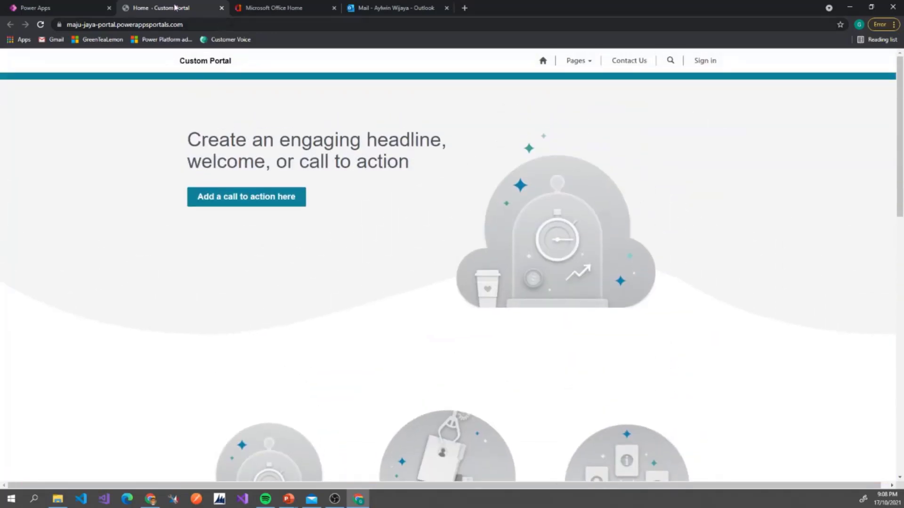
Leave the portal editor and open the administration center from Maju Jaya Portal's settings
{"action": "left_click", "coordinate": [79, 5]}
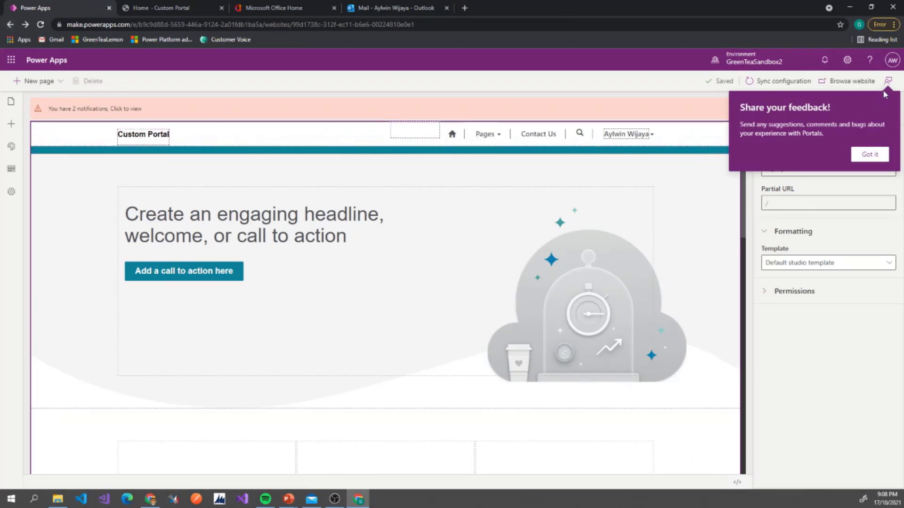
{"action": "left_click", "coordinate": [9, 26]}
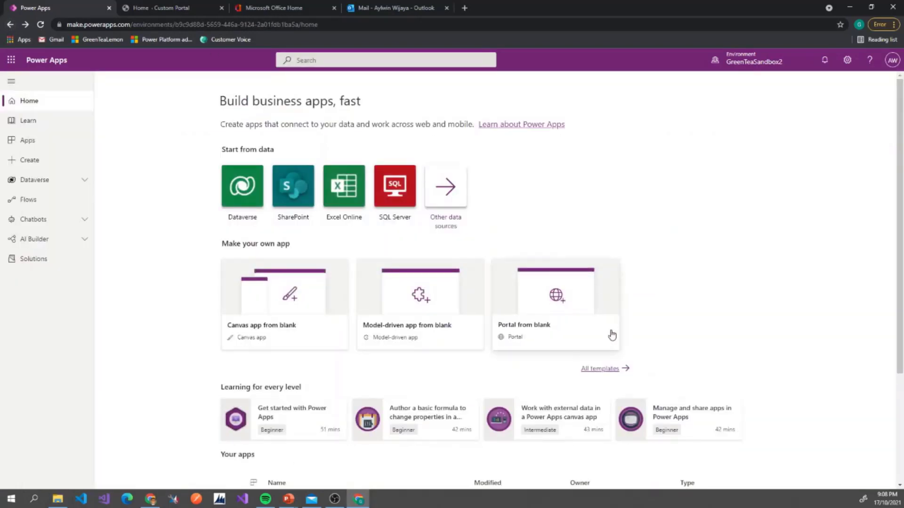
{"action": "scroll", "coordinate": [508, 348], "scroll_direction": "down", "scroll_amount": 3}
{"action": "left_click", "coordinate": [461, 365]}
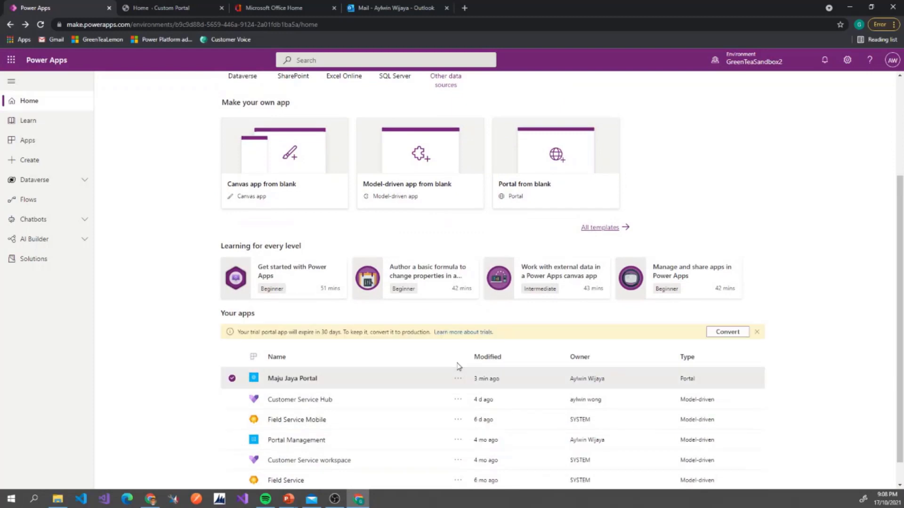
{"action": "left_click", "coordinate": [460, 380]}
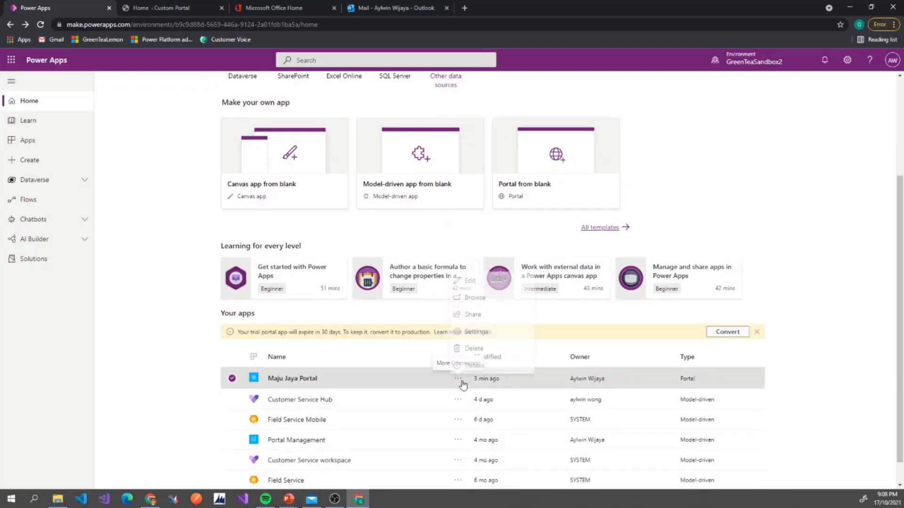
{"action": "left_click", "coordinate": [475, 328]}
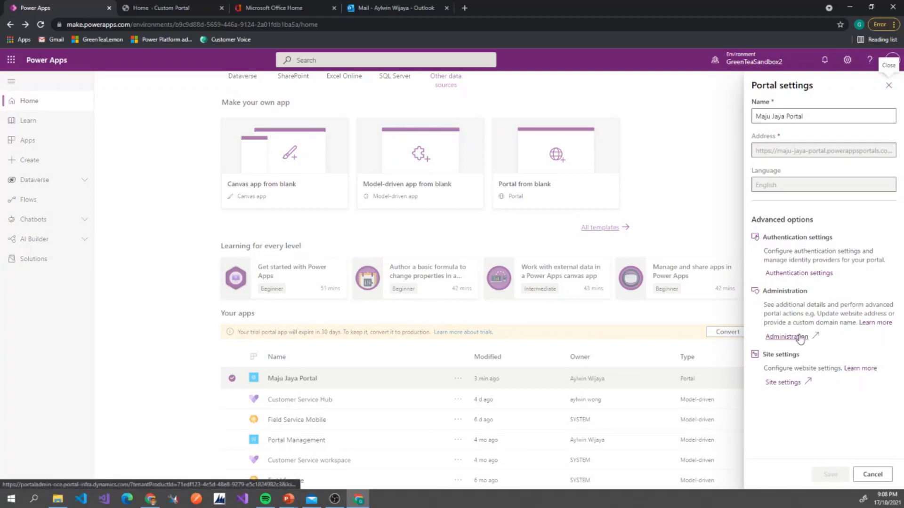
{"action": "left_click", "coordinate": [799, 338]}
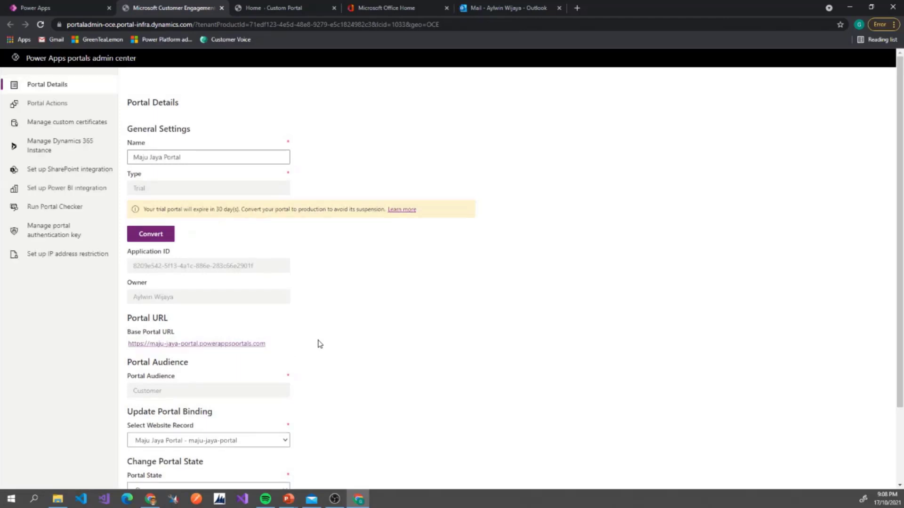
Review the portal details, including general settings, base URL, website binding and portal state
{"action": "scroll", "coordinate": [355, 329], "scroll_direction": "down", "scroll_amount": 1}
{"action": "scroll", "coordinate": [264, 299], "scroll_direction": "up", "scroll_amount": 1}
{"action": "scroll", "coordinate": [235, 293], "scroll_direction": "down", "scroll_amount": 3}
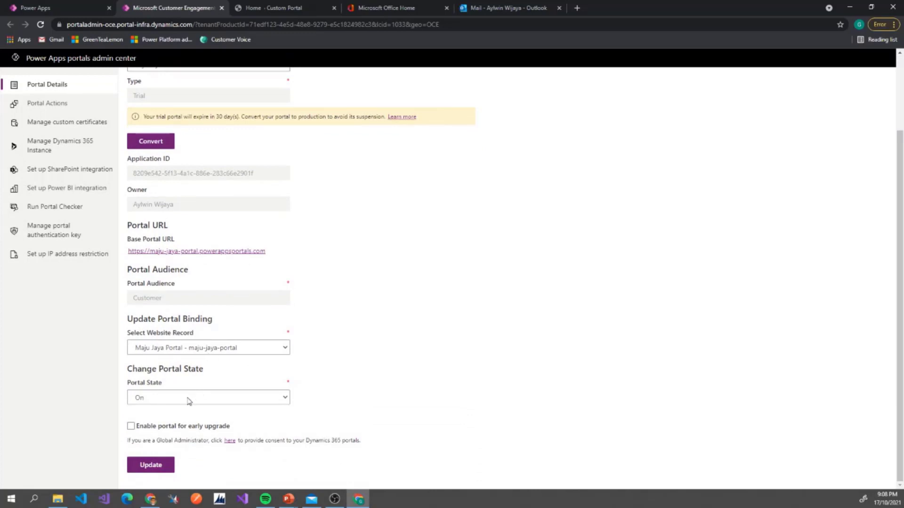
{"action": "scroll", "coordinate": [165, 397], "scroll_direction": "up", "scroll_amount": 3}
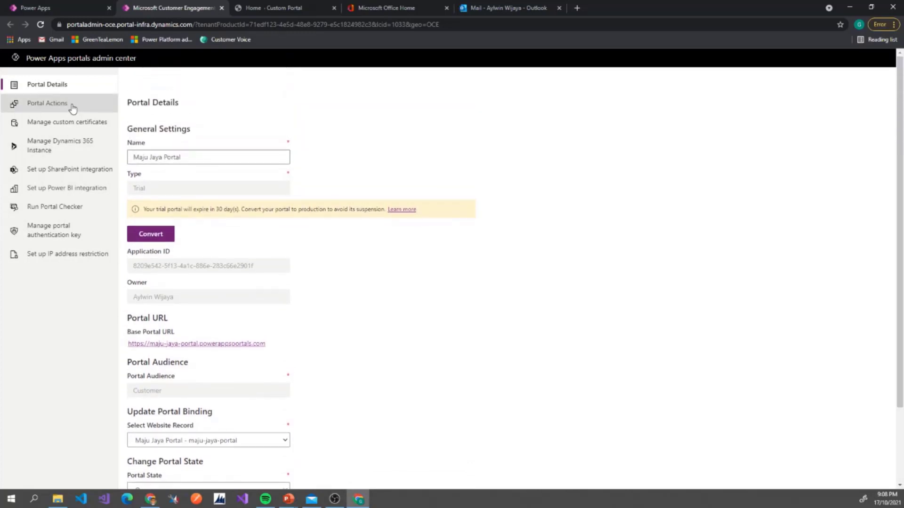
Examine the available portal actions, from restarting the portal to enabling maintenance mode
{"action": "left_click", "coordinate": [72, 108]}
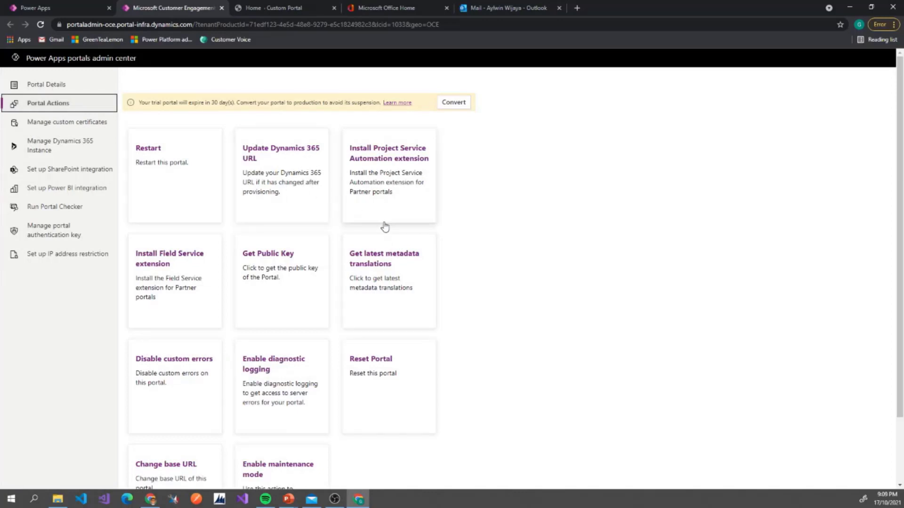
{"action": "scroll", "coordinate": [389, 281], "scroll_direction": "down", "scroll_amount": 1}
{"action": "scroll", "coordinate": [389, 292], "scroll_direction": "down", "scroll_amount": 2}
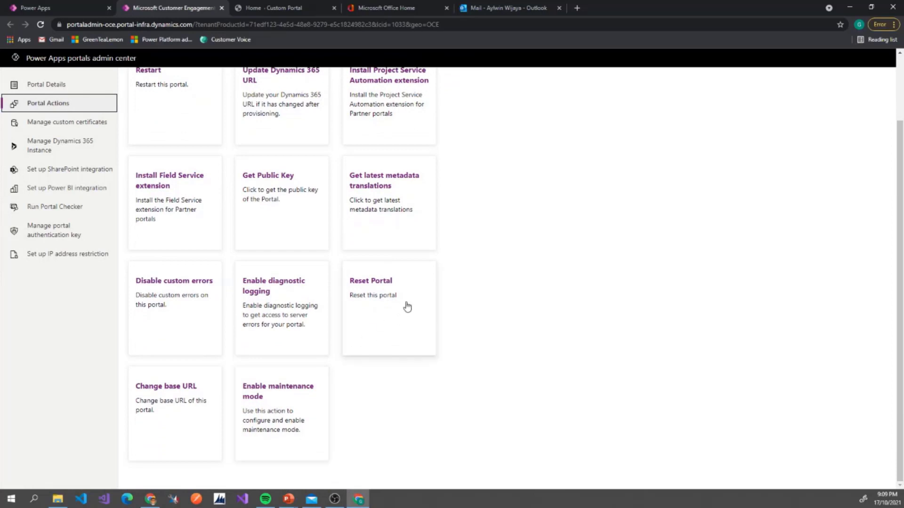
{"action": "scroll", "coordinate": [405, 306], "scroll_direction": "up", "scroll_amount": 1}
{"action": "scroll", "coordinate": [399, 303], "scroll_direction": "up", "scroll_amount": 1}
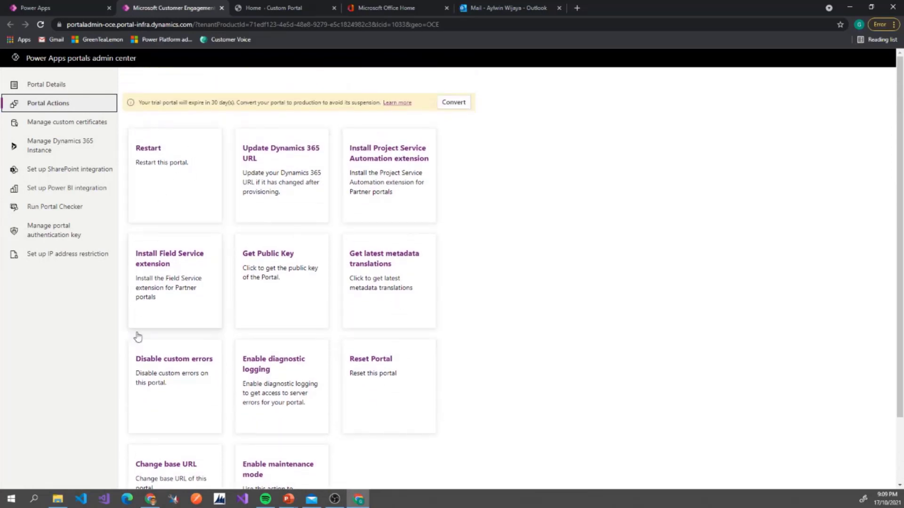
View the custom certificates page and open the Dynamics 365 instance connected to the portal
{"action": "left_click", "coordinate": [88, 125]}
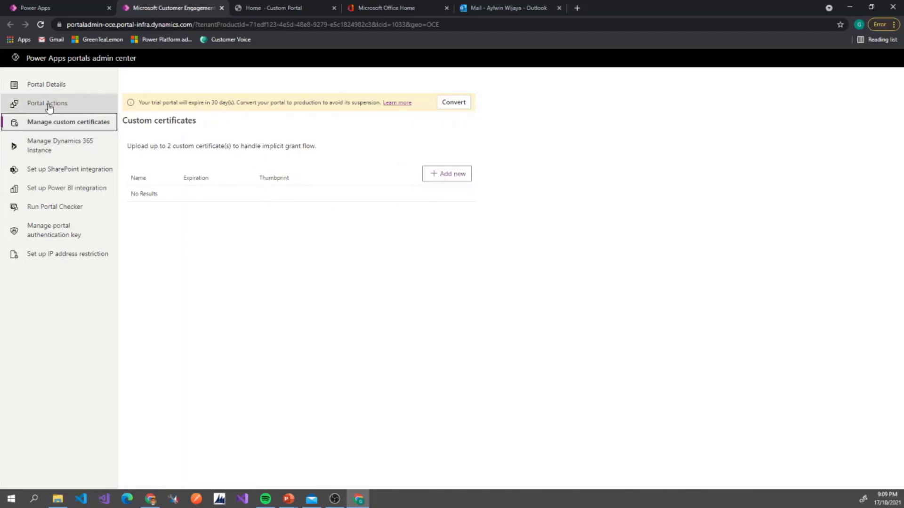
{"action": "left_click", "coordinate": [65, 147]}
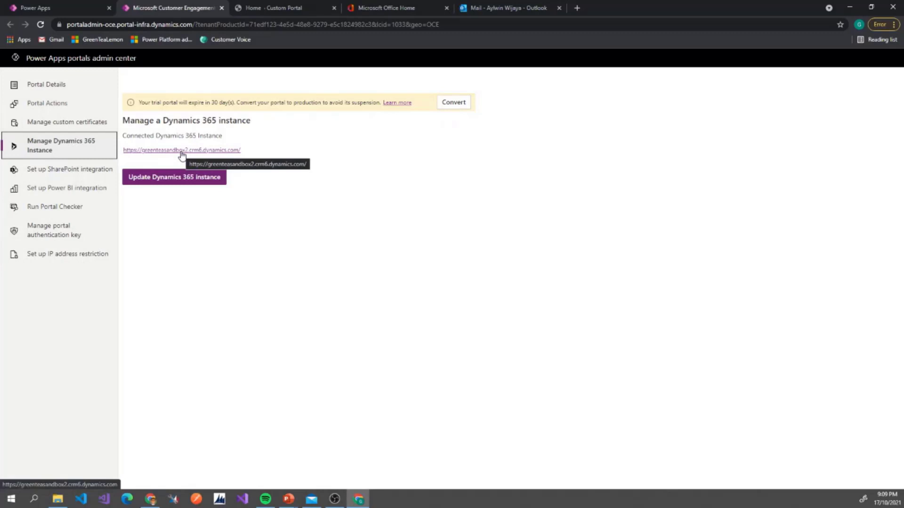
{"action": "left_click", "coordinate": [207, 150]}
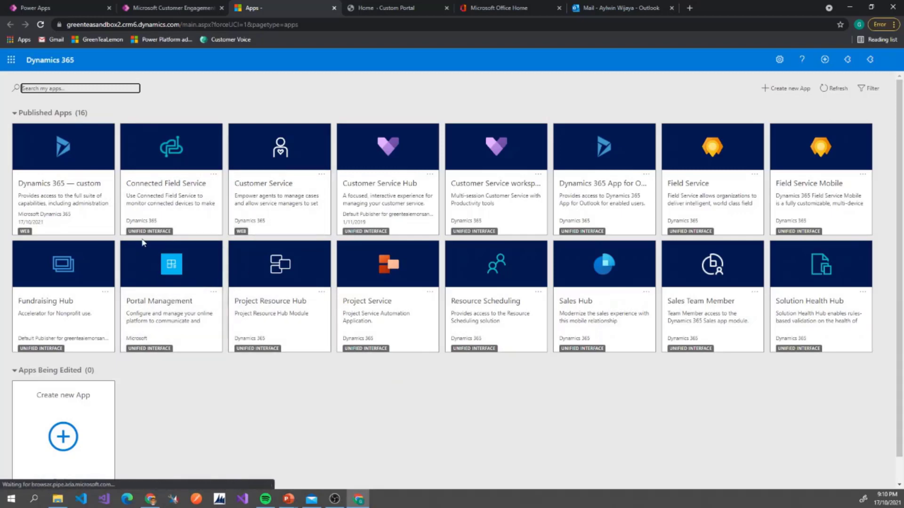
Open the Portal Management app and review its website, content, security and administration sections
{"action": "left_click", "coordinate": [161, 292]}
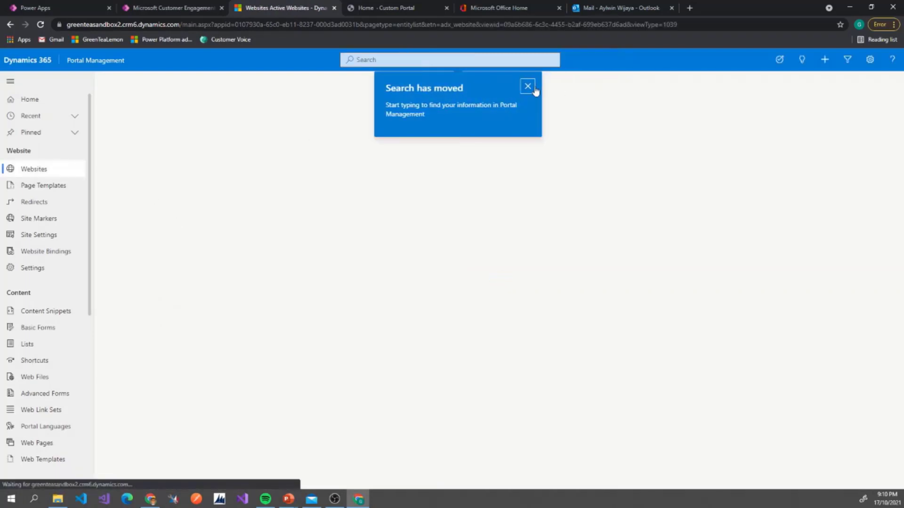
{"action": "left_click", "coordinate": [528, 86]}
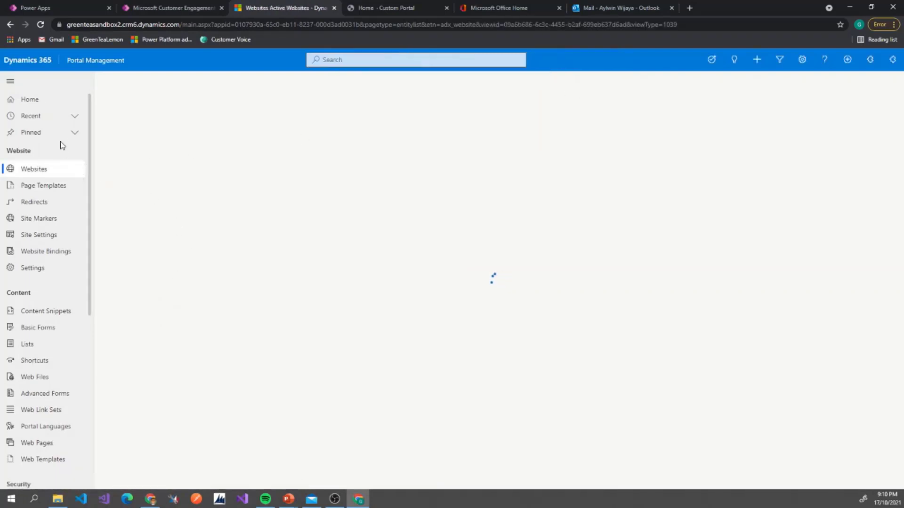
{"action": "left_click_drag", "start_coordinate": [89, 273], "coordinate": [85, 413]}
{"action": "scroll", "coordinate": [85, 412], "scroll_direction": "down", "scroll_amount": 2}
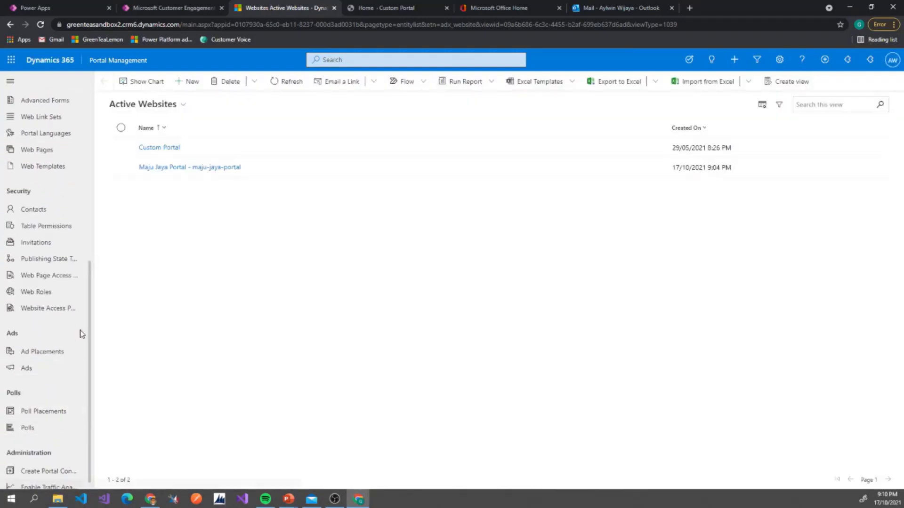
{"action": "left_click_drag", "start_coordinate": [90, 341], "coordinate": [96, 192]}
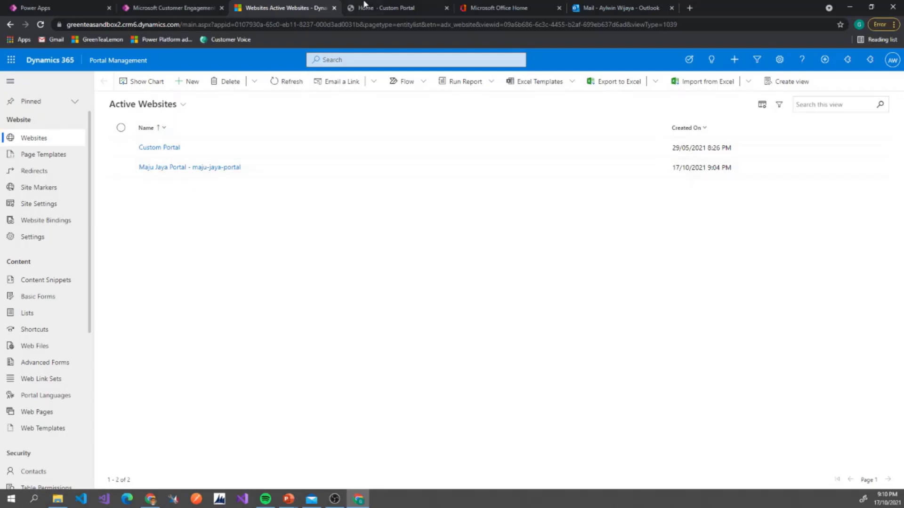
Switch to the Custom Portal homepage and look through its banner, featured items and secondary sections
{"action": "left_click", "coordinate": [384, 8]}
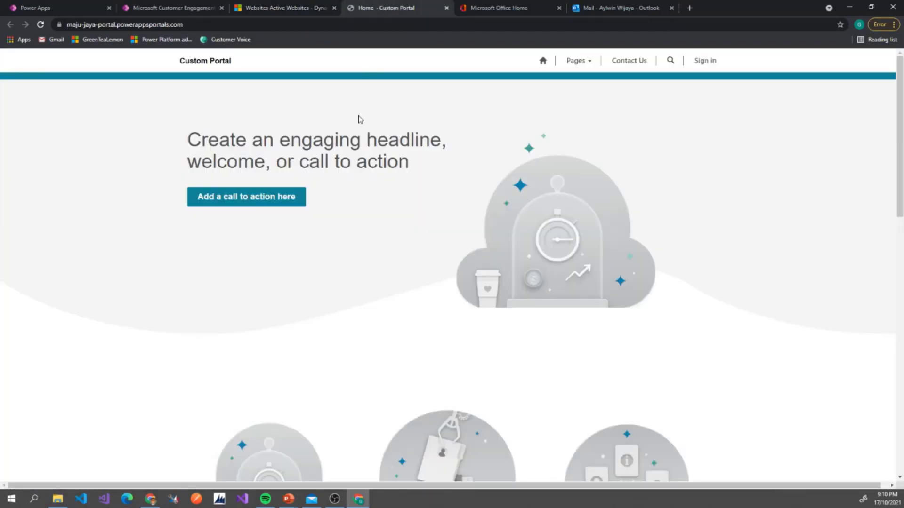
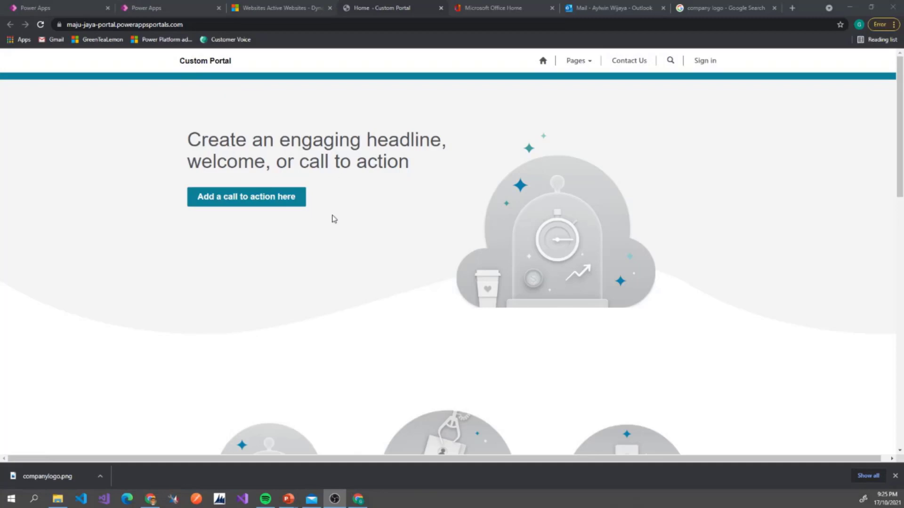
{"action": "scroll", "coordinate": [329, 235], "scroll_direction": "down", "scroll_amount": 9}
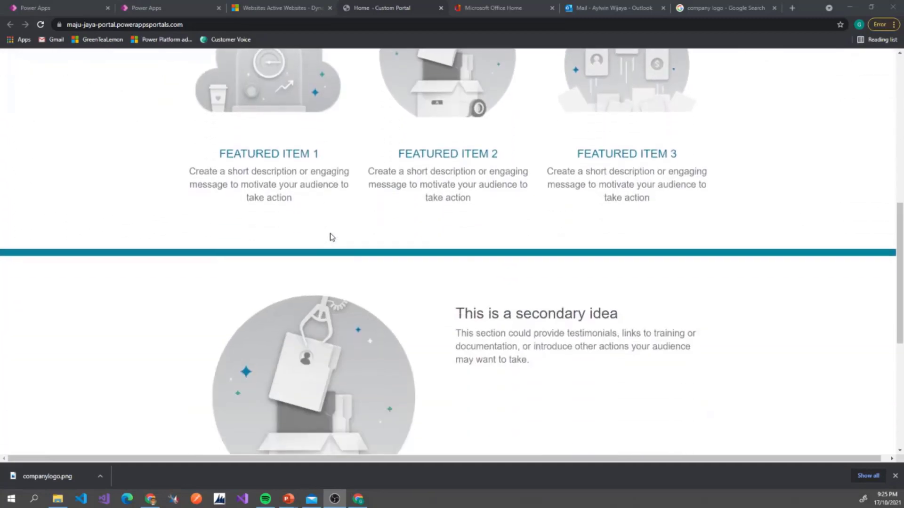
{"action": "scroll", "coordinate": [329, 237], "scroll_direction": "up", "scroll_amount": 9}
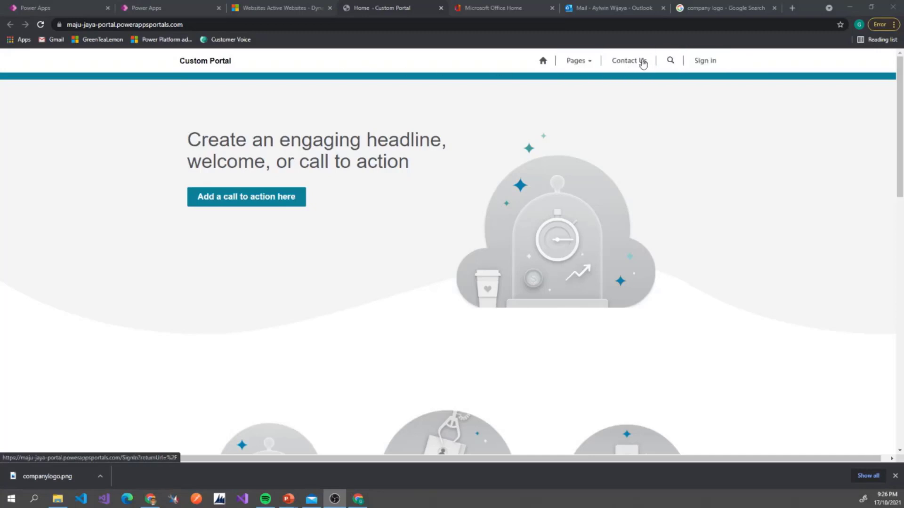
Shrink the browser window to a narrow, tall size and try expanding and collapsing the portal's navigation menu
{"action": "left_click", "coordinate": [868, 10]}
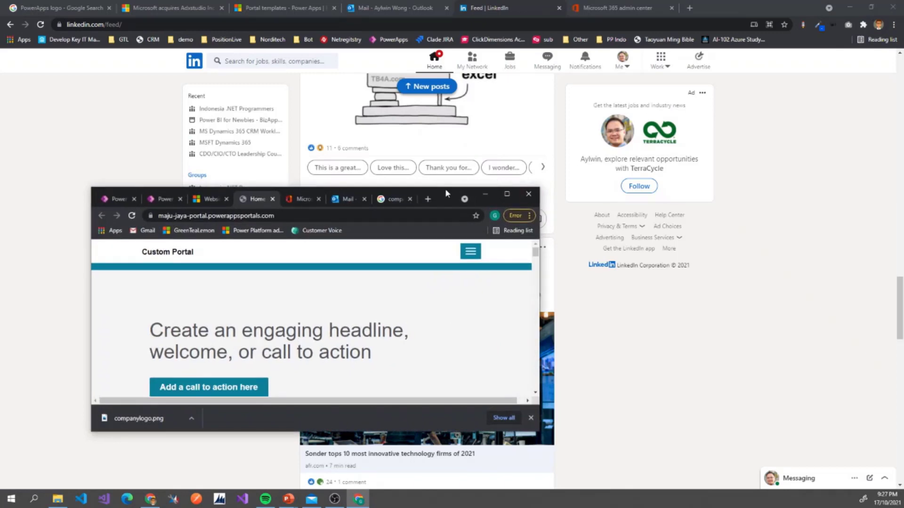
{"action": "left_click_drag", "start_coordinate": [445, 188], "coordinate": [463, 23]}
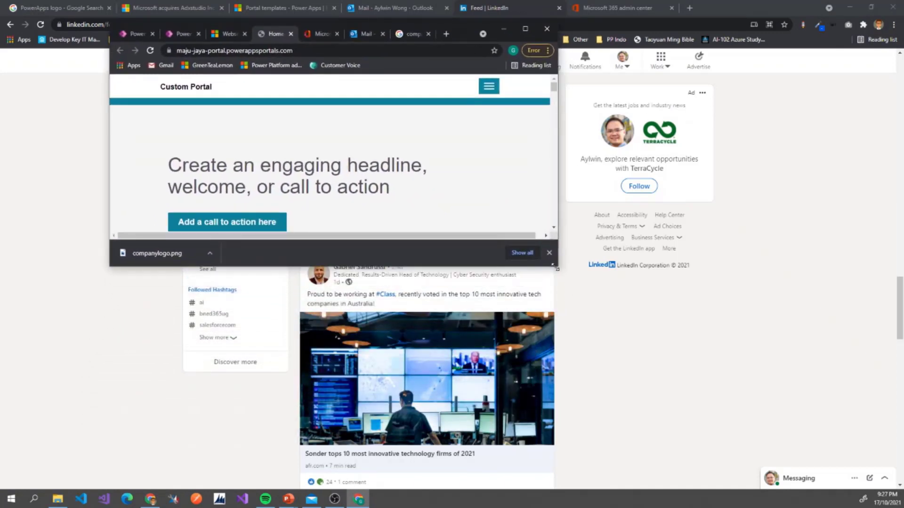
{"action": "left_click_drag", "start_coordinate": [556, 270], "coordinate": [507, 480]}
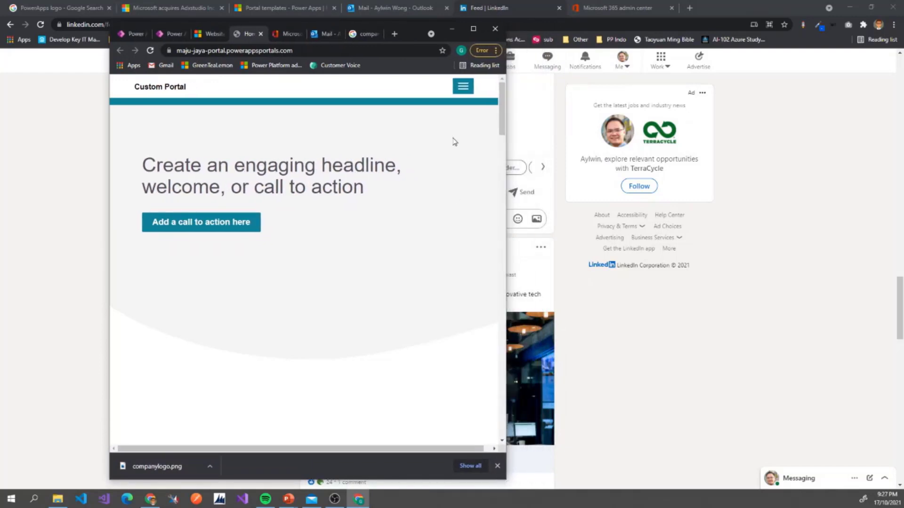
{"action": "left_click", "coordinate": [459, 92]}
{"action": "left_click", "coordinate": [459, 92]}
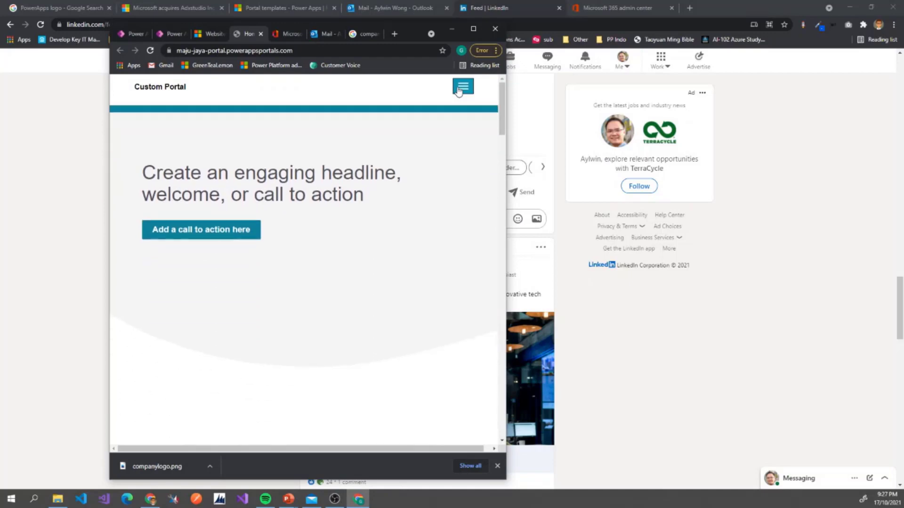
{"action": "left_click", "coordinate": [459, 91]}
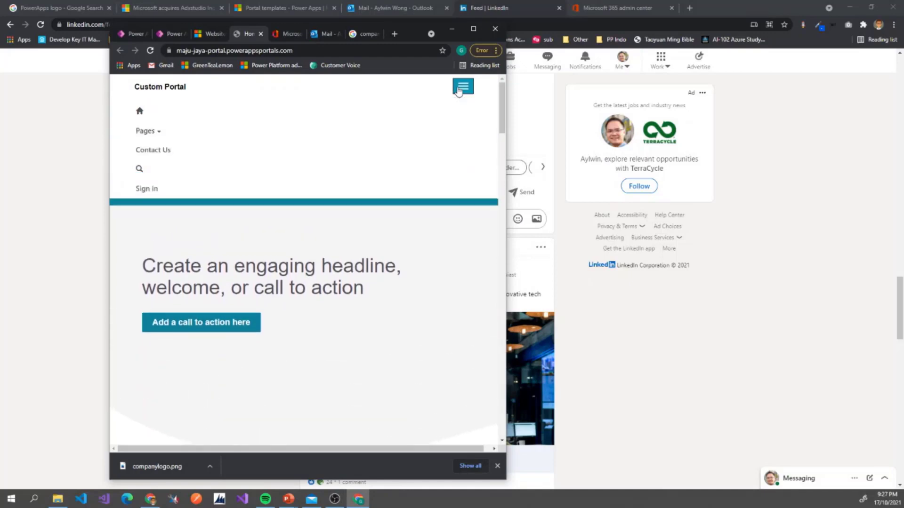
{"action": "left_click", "coordinate": [459, 92]}
{"action": "left_click", "coordinate": [458, 92]}
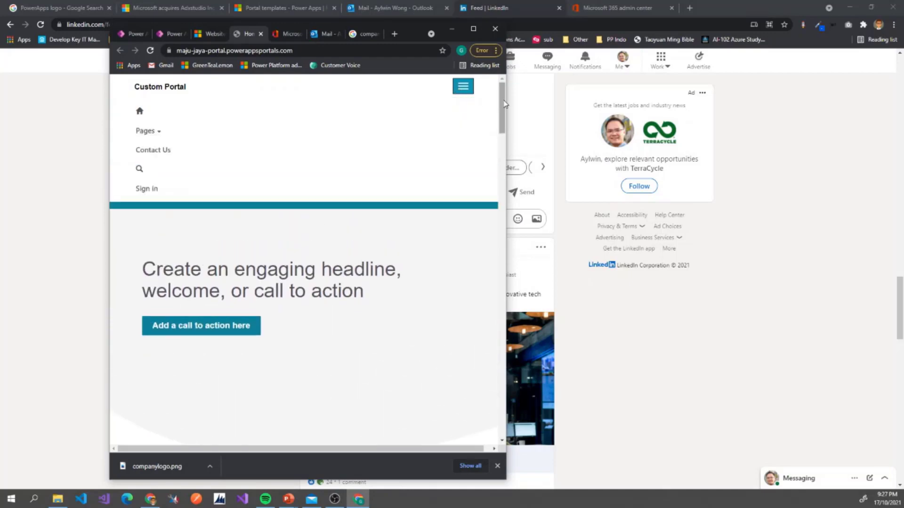
Examine how the homepage's featured items are laid out in the narrow window
{"action": "scroll", "coordinate": [487, 189], "scroll_direction": "down", "scroll_amount": 10}
{"action": "scroll", "coordinate": [487, 205], "scroll_direction": "down", "scroll_amount": 1}
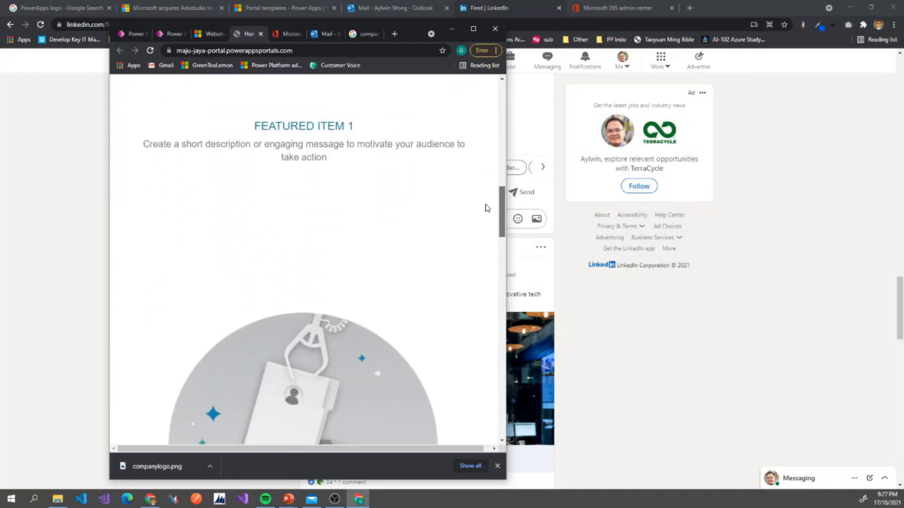
{"action": "scroll", "coordinate": [484, 205], "scroll_direction": "up", "scroll_amount": 4}
{"action": "scroll", "coordinate": [482, 182], "scroll_direction": "down", "scroll_amount": 2}
{"action": "scroll", "coordinate": [480, 188], "scroll_direction": "up", "scroll_amount": 2}
{"action": "scroll", "coordinate": [483, 202], "scroll_direction": "down", "scroll_amount": 5}
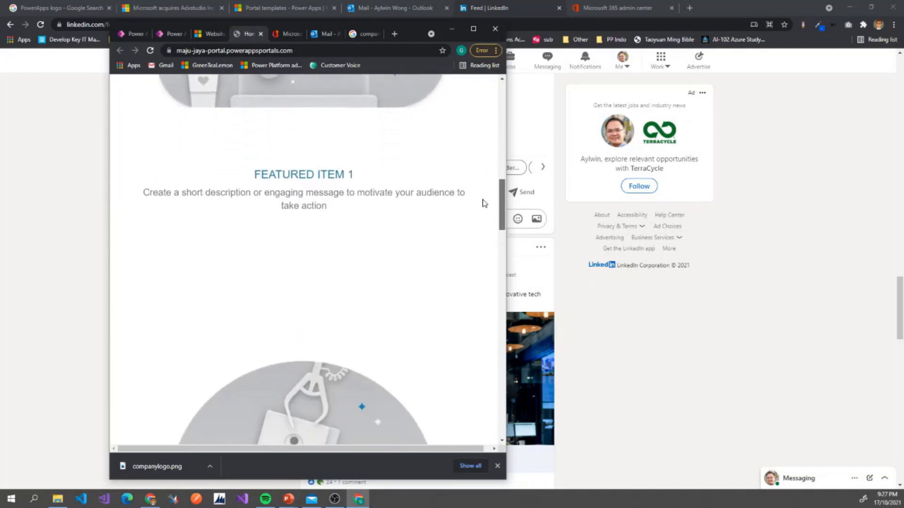
{"action": "scroll", "coordinate": [482, 216], "scroll_direction": "up", "scroll_amount": 1}
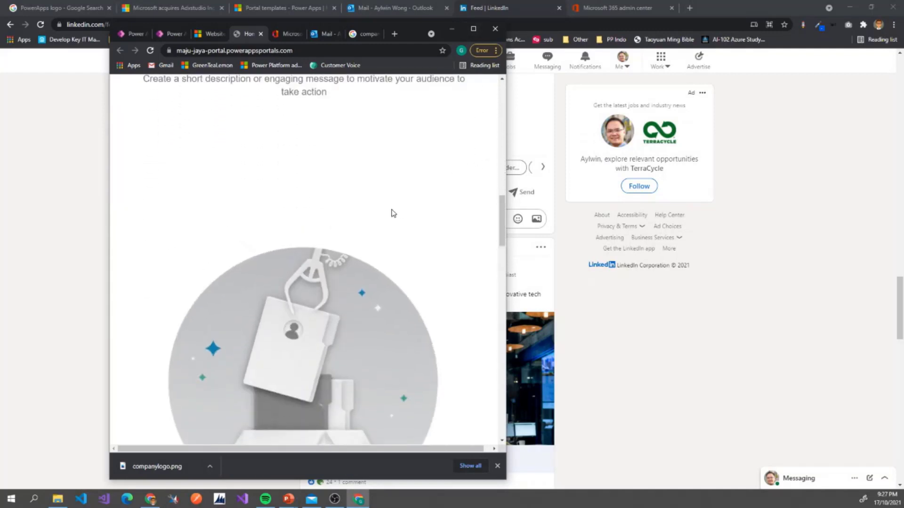
Compare the homepage layout between the maximized and narrow windows, ending with the window maximized
{"action": "left_click", "coordinate": [473, 28]}
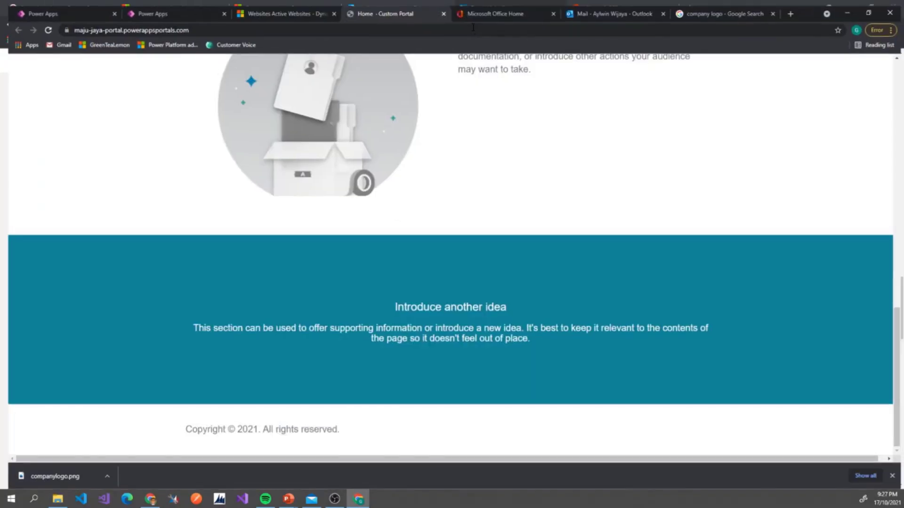
{"action": "scroll", "coordinate": [463, 228], "scroll_direction": "up", "scroll_amount": 5}
{"action": "scroll", "coordinate": [462, 228], "scroll_direction": "down", "scroll_amount": 5}
{"action": "scroll", "coordinate": [463, 228], "scroll_direction": "up", "scroll_amount": 10}
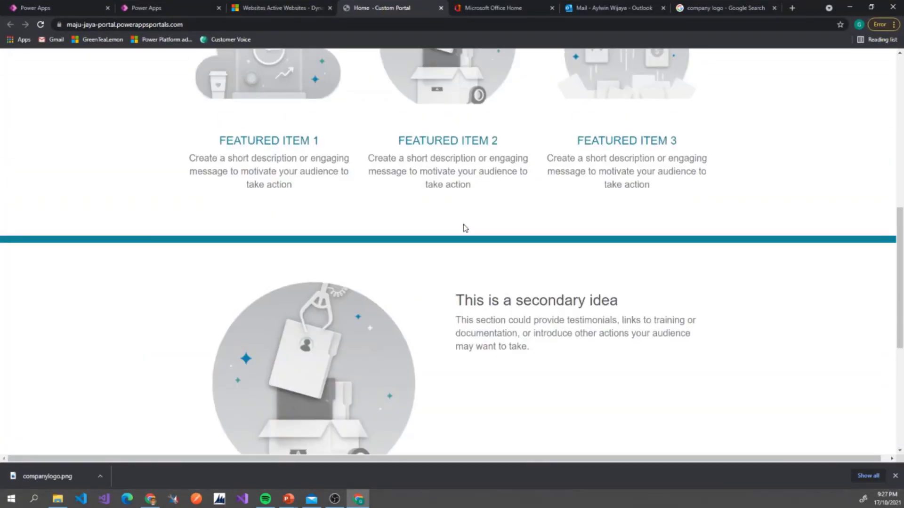
{"action": "left_click", "coordinate": [871, 10]}
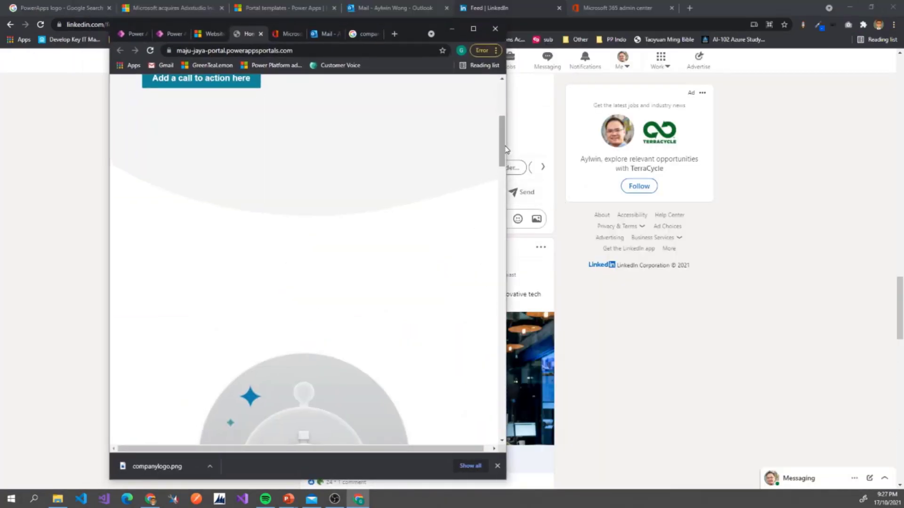
{"action": "left_click_drag", "start_coordinate": [507, 149], "coordinate": [501, 107]}
{"action": "left_click", "coordinate": [478, 30]}
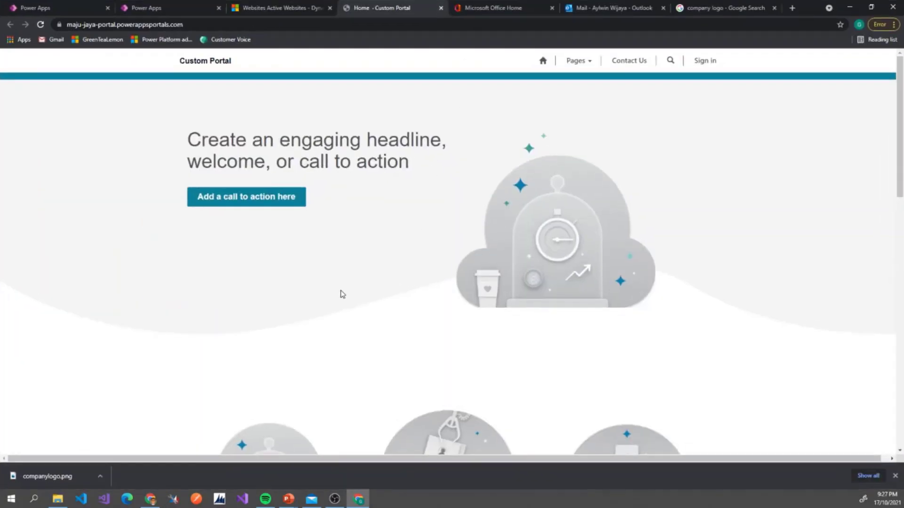
Inspect the portal's bootstrap.min.css and theme.css files in the browser's developer tools, then close the tools
{"action": "key", "text": "F12"}
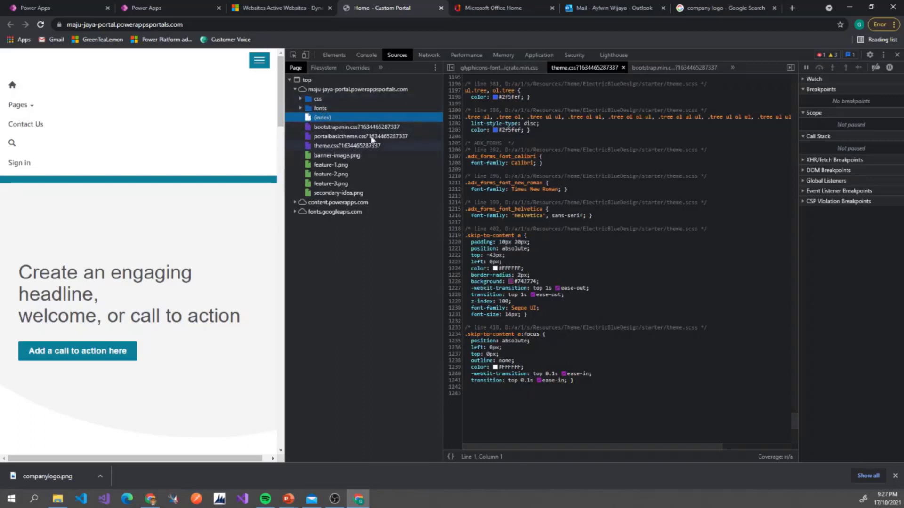
{"action": "left_click", "coordinate": [350, 130]}
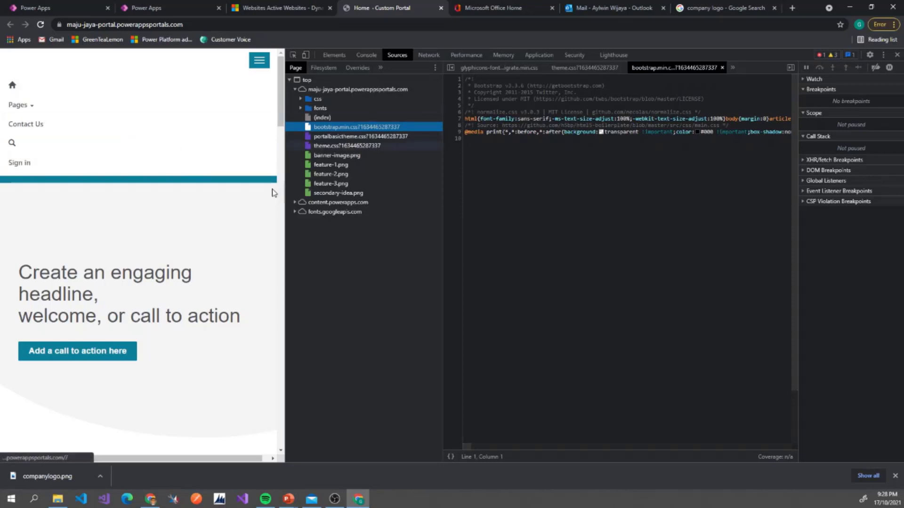
{"action": "left_click", "coordinate": [250, 66]}
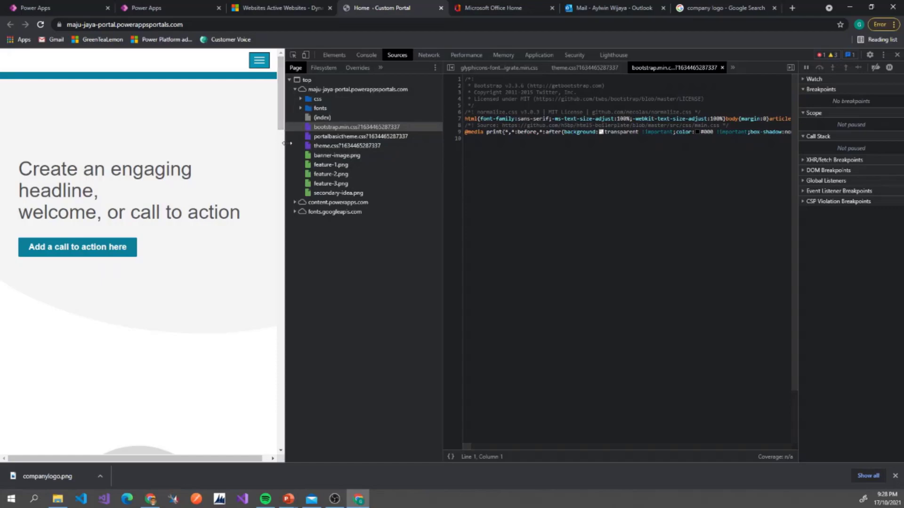
{"action": "left_click", "coordinate": [354, 146]}
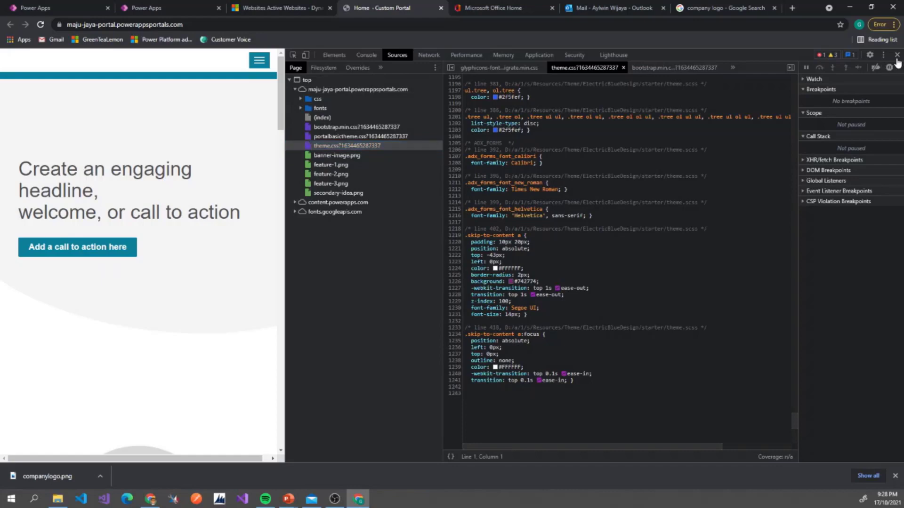
{"action": "left_click", "coordinate": [897, 56]}
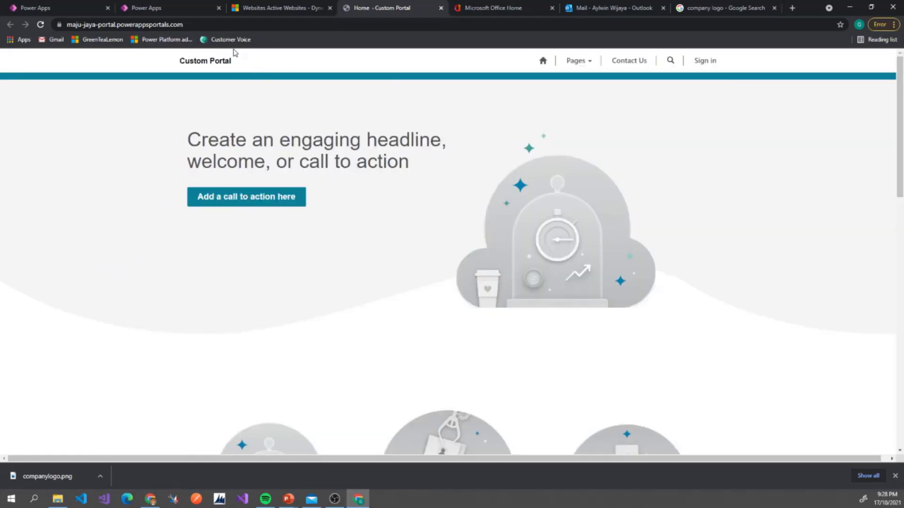
Switch to Power Apps and open Maju Jaya Portal for editing
{"action": "left_click", "coordinate": [161, 6]}
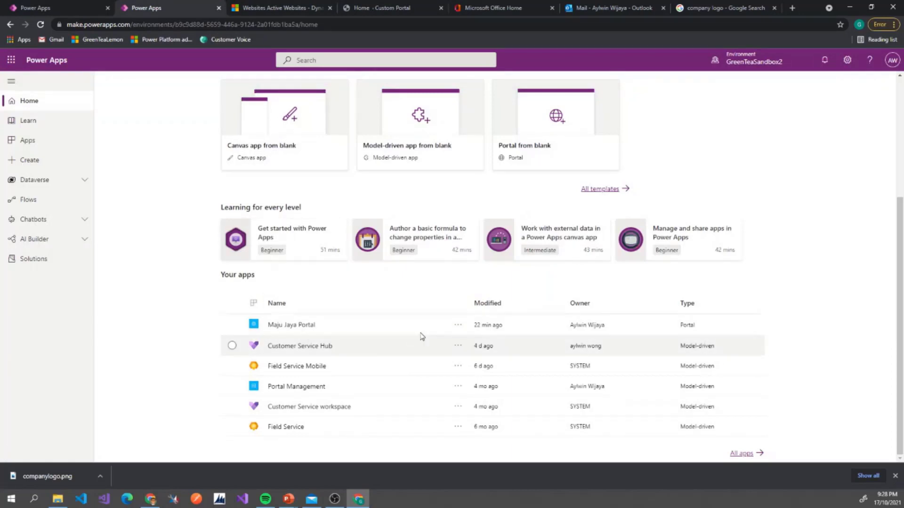
{"action": "left_click", "coordinate": [461, 324]}
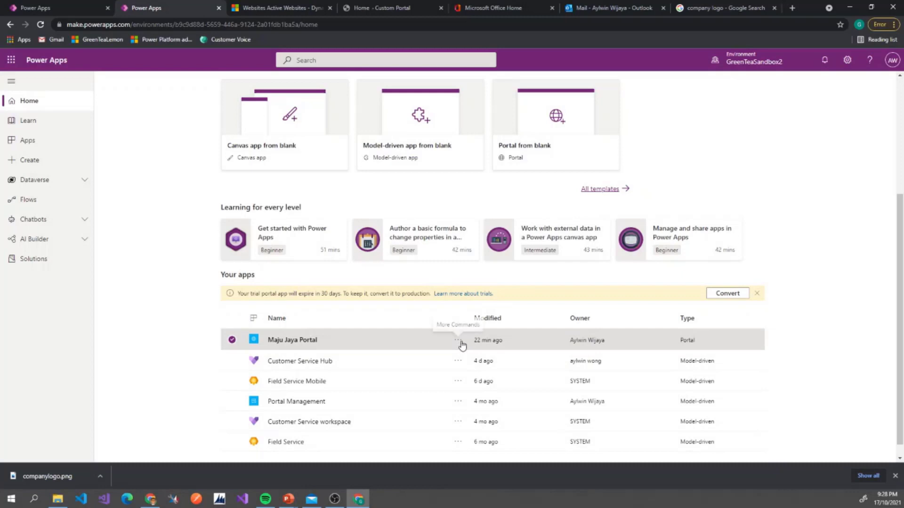
{"action": "left_click", "coordinate": [458, 340]}
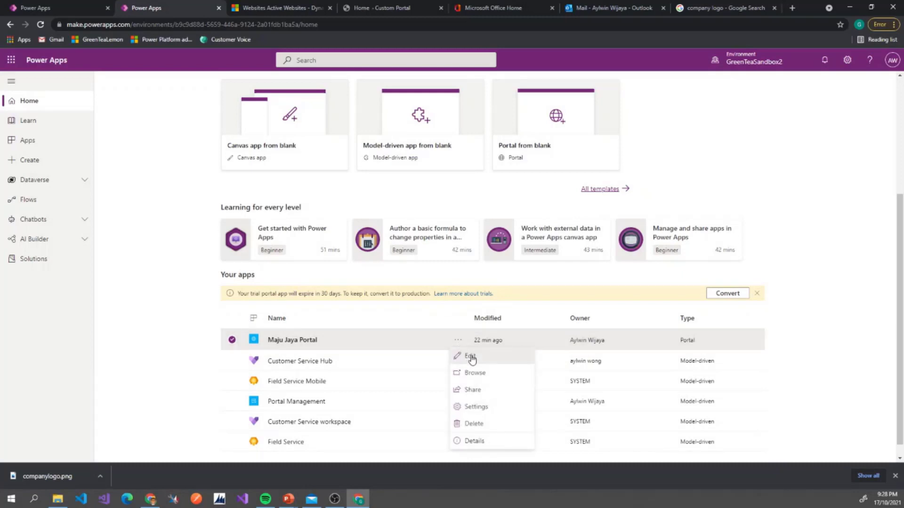
{"action": "left_click", "coordinate": [471, 358]}
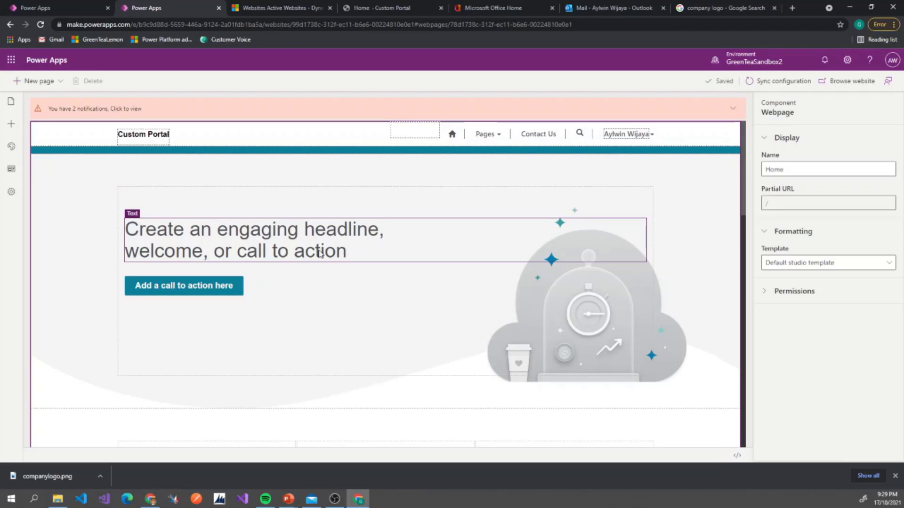
Replace the homepage banner's headline with "Selamat datang di Portal Maju Jaya"
{"action": "left_click", "coordinate": [274, 252]}
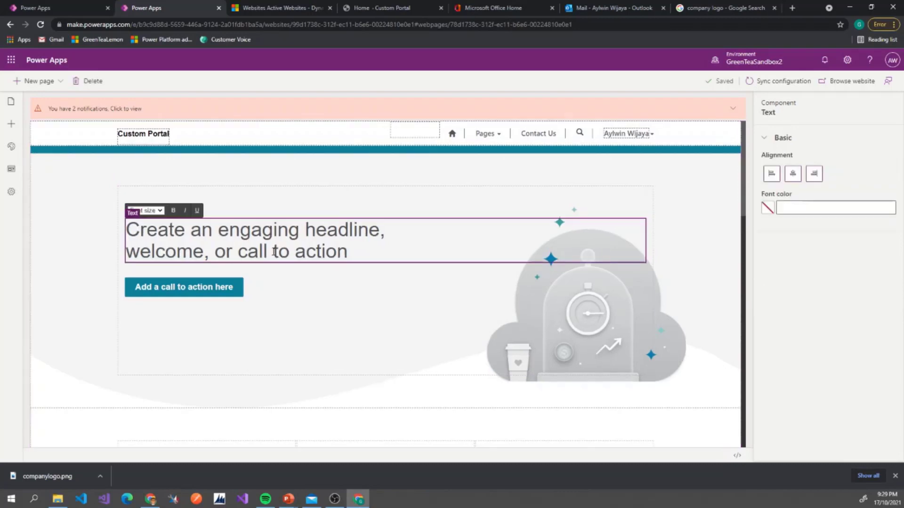
{"action": "left_click_drag", "start_coordinate": [350, 253], "coordinate": [127, 229]}
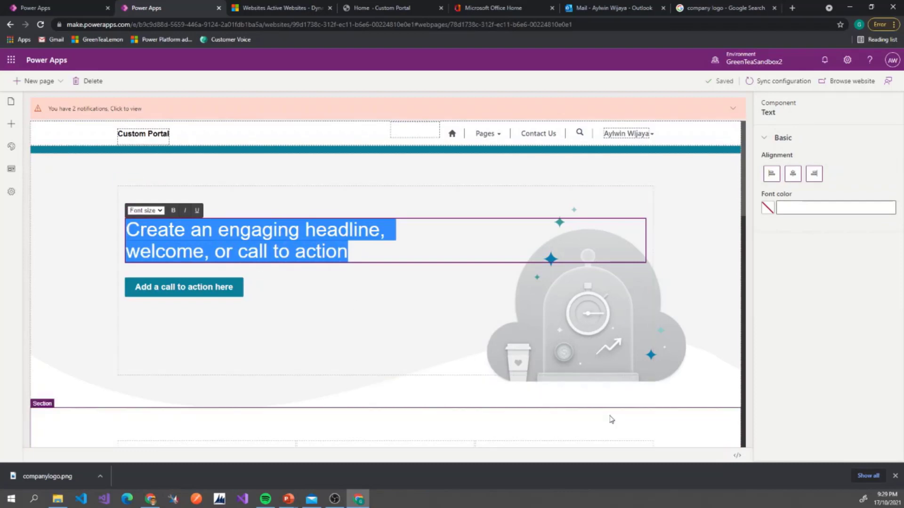
{"action": "type", "text": "Se"}
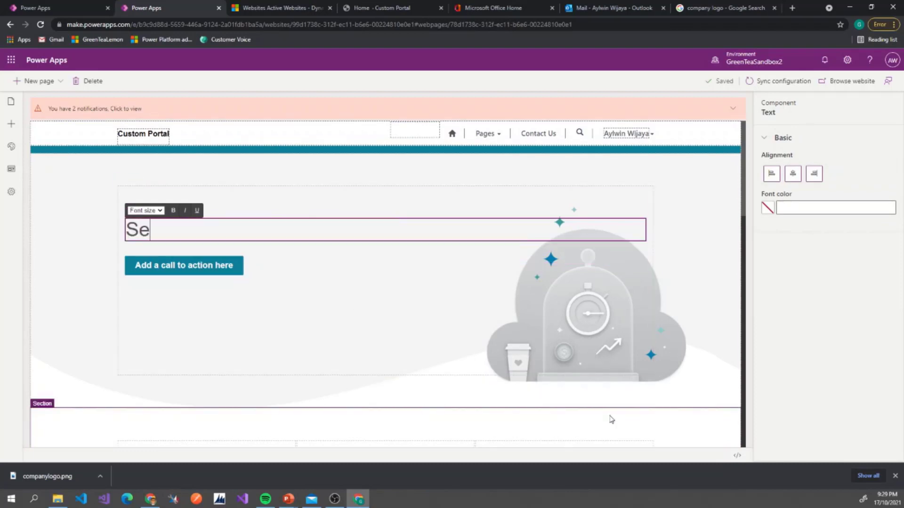
{"action": "type", "text": "lamat datang"}
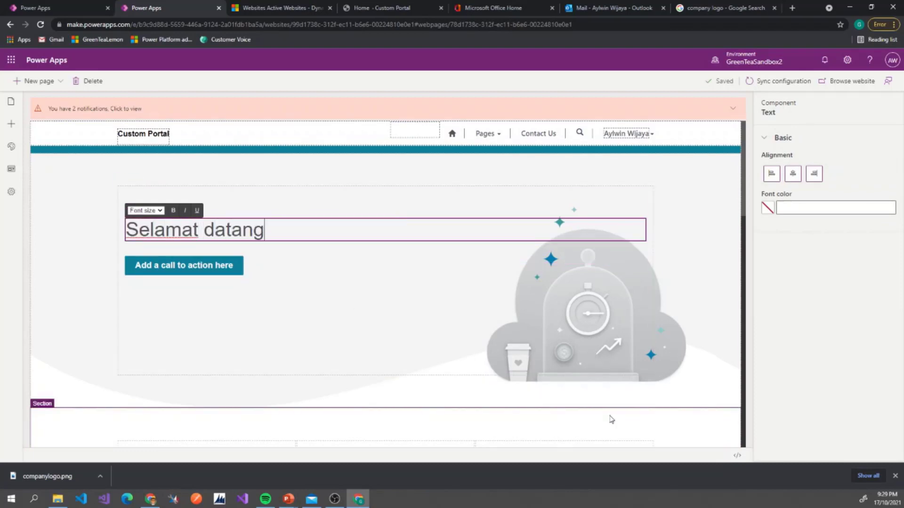
{"action": "type", "text": " di Portal "}
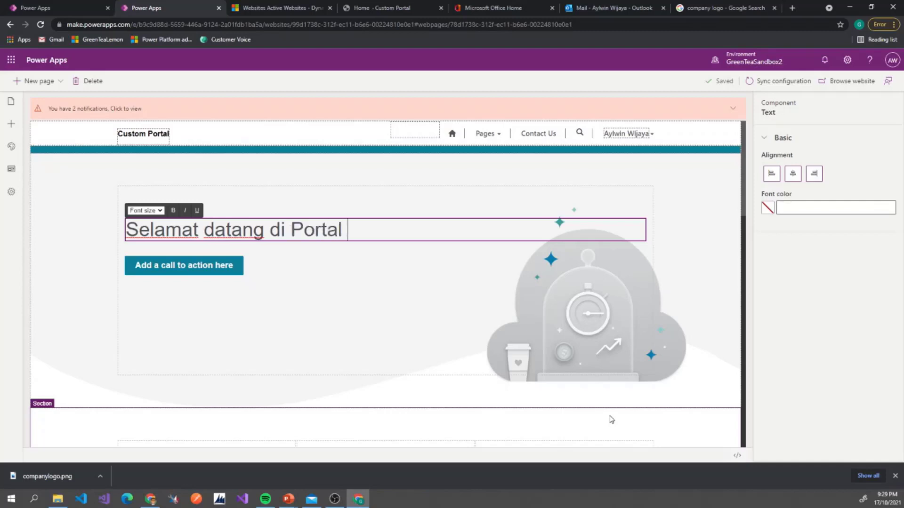
{"action": "type", "text": "Maju Jaya"}
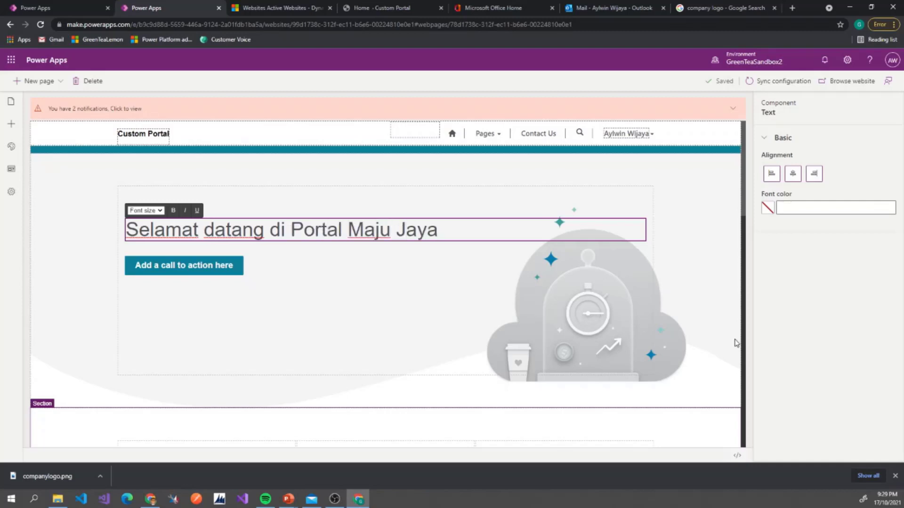
{"action": "left_click", "coordinate": [112, 168]}
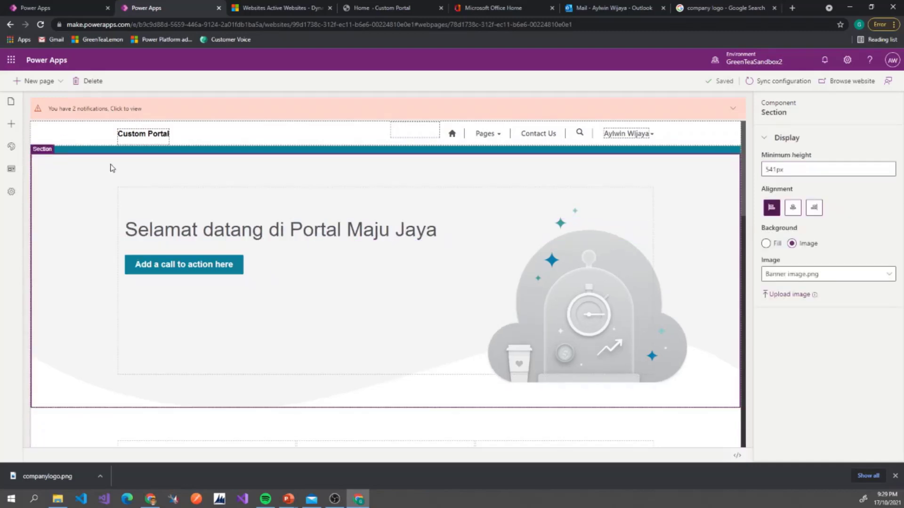
Fill the thin strip section above the homepage banner with blue #0b12d9
{"action": "left_click", "coordinate": [92, 152]}
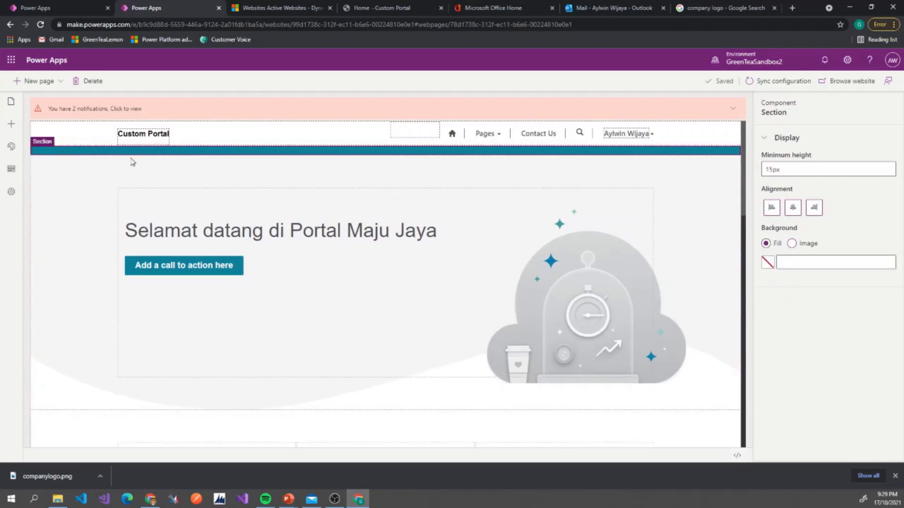
{"action": "left_click", "coordinate": [767, 262]}
{"action": "left_click", "coordinate": [843, 389]}
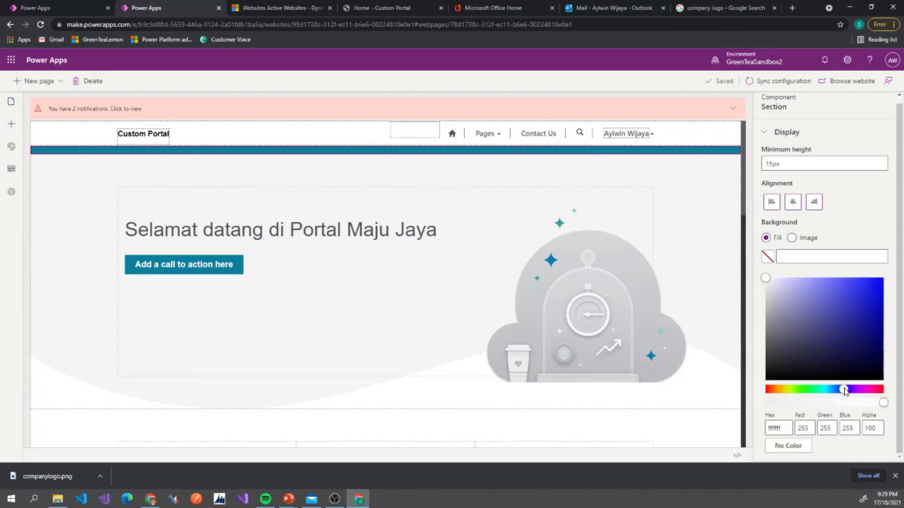
{"action": "left_click", "coordinate": [878, 294]}
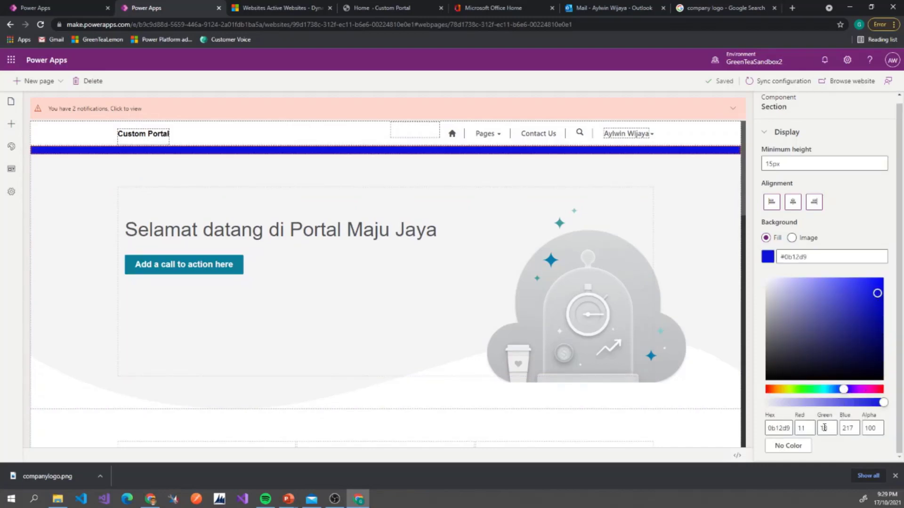
{"action": "left_click", "coordinate": [345, 176]}
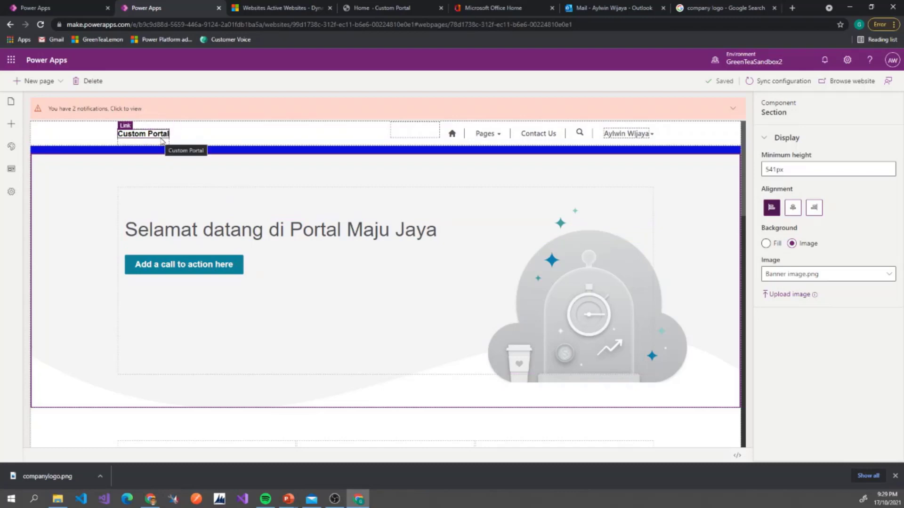
Insert an image component beside the Custom Portal title in the header and shrink its placeholder
{"action": "left_click", "coordinate": [161, 141]}
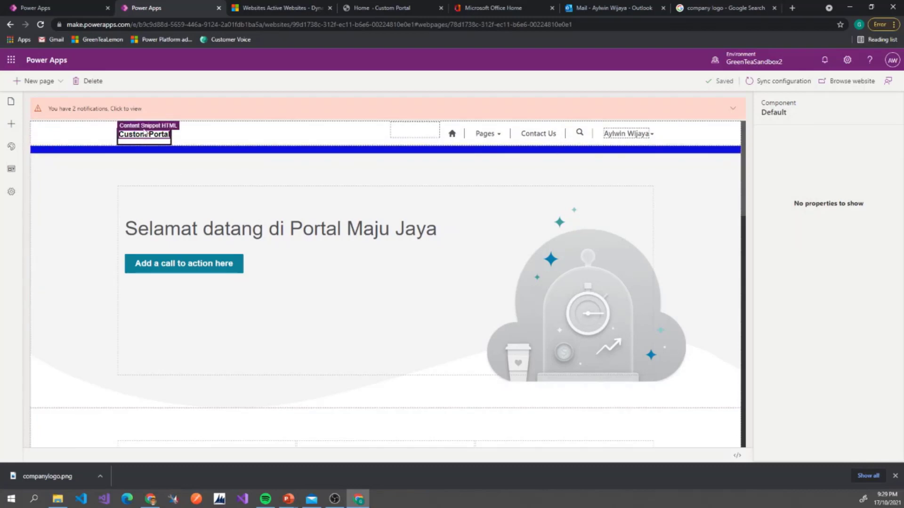
{"action": "left_click", "coordinate": [148, 137]}
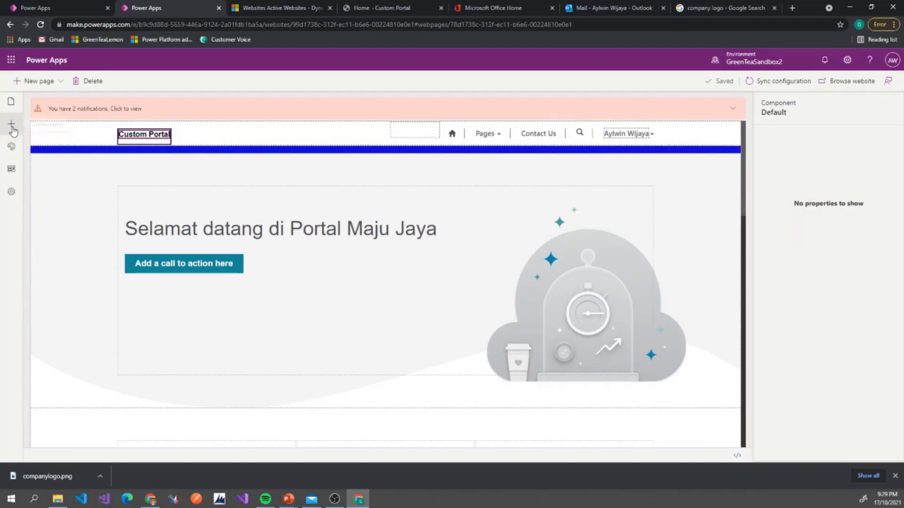
{"action": "left_click", "coordinate": [12, 126]}
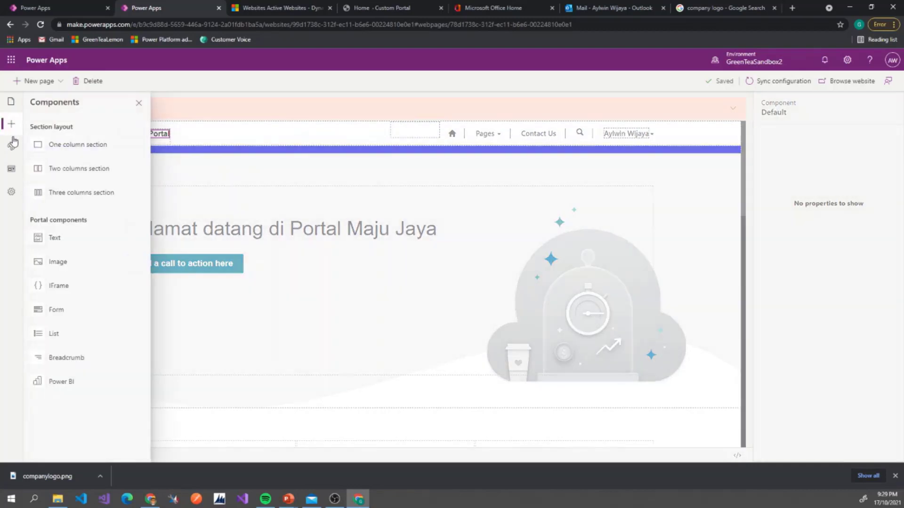
{"action": "left_click", "coordinate": [56, 268]}
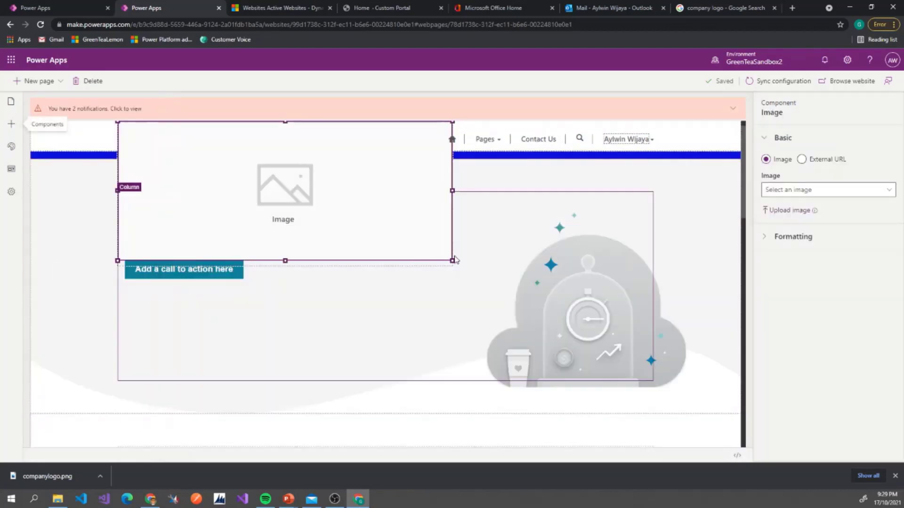
{"action": "left_click_drag", "start_coordinate": [403, 227], "coordinate": [221, 146]}
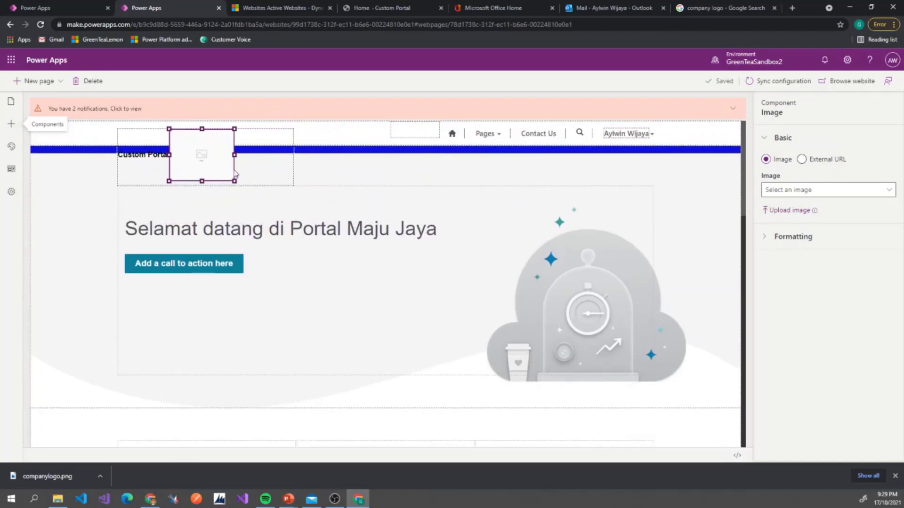
Remove the Custom Portal title from the header and widen the image placeholder
{"action": "left_click", "coordinate": [143, 159]}
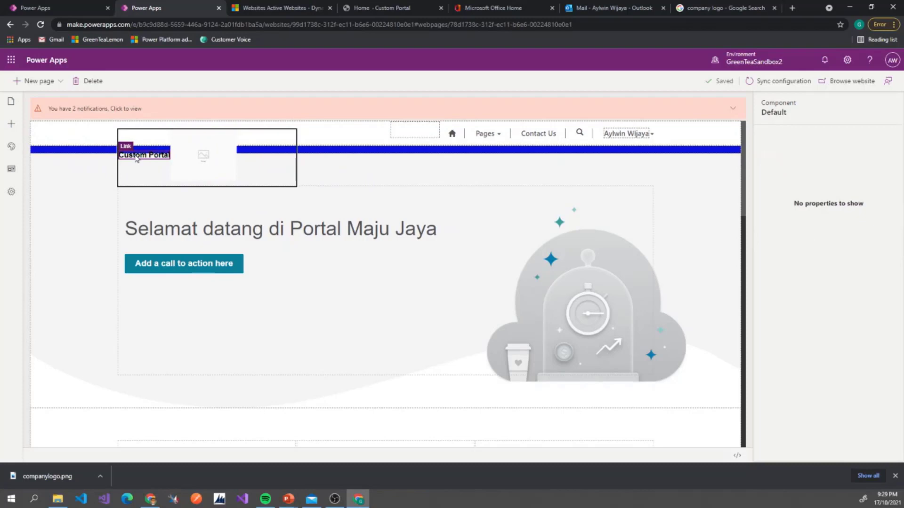
{"action": "left_click", "coordinate": [172, 170]}
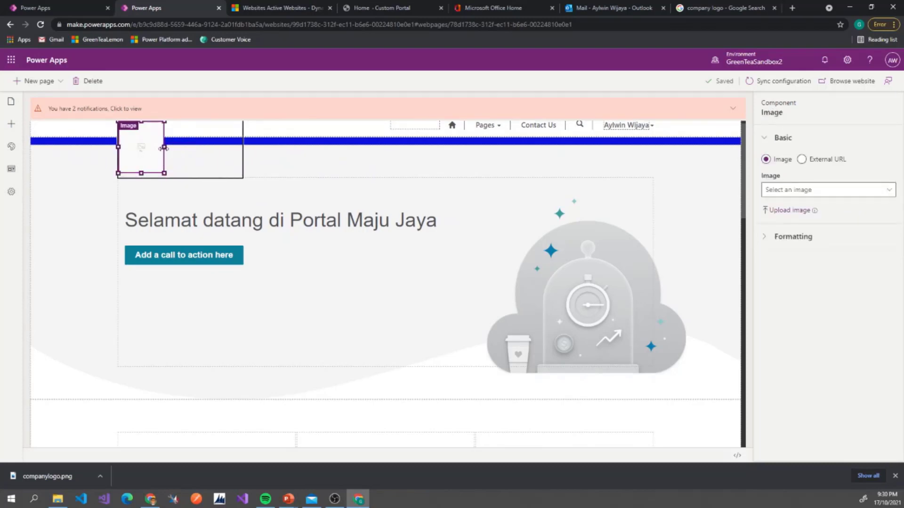
{"action": "left_click_drag", "start_coordinate": [170, 149], "coordinate": [210, 160]}
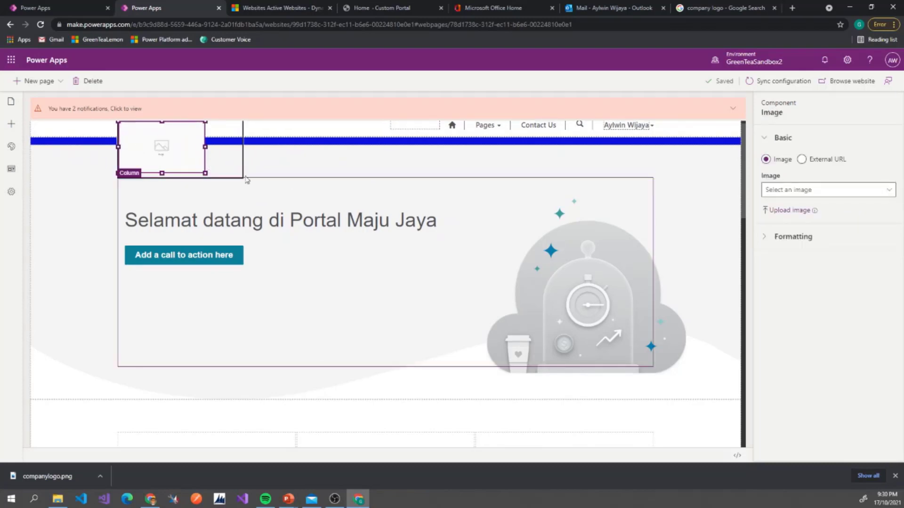
Upload companylogo.png from the PPIndo folder as the header image, replacing the existing file of that name
{"action": "left_click", "coordinate": [785, 217]}
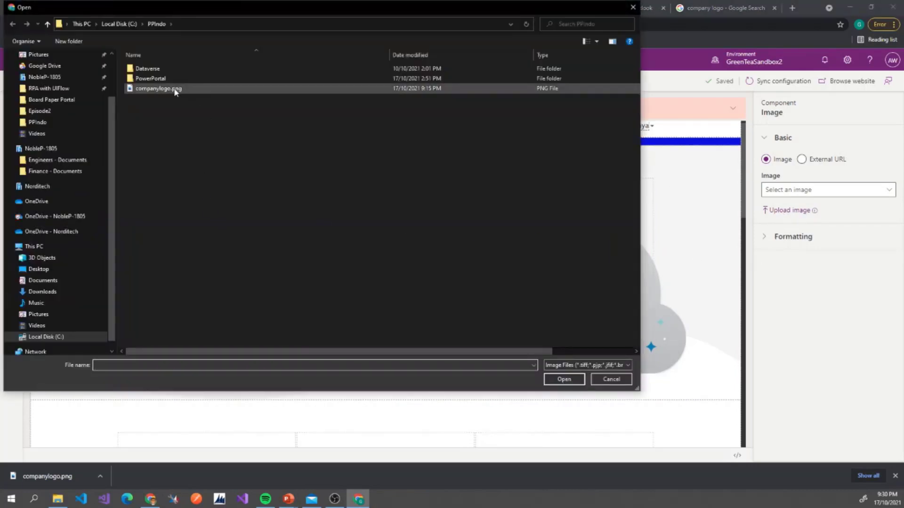
{"action": "left_click", "coordinate": [175, 90]}
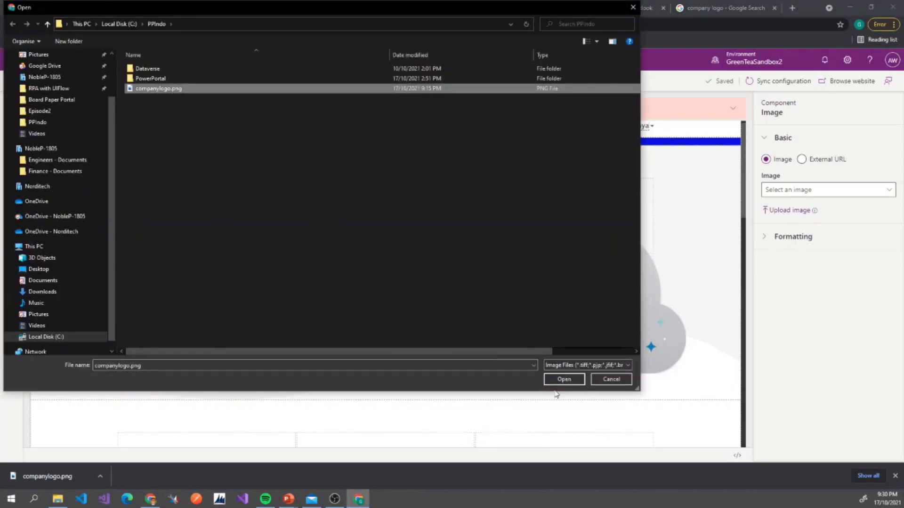
{"action": "left_click", "coordinate": [575, 380]}
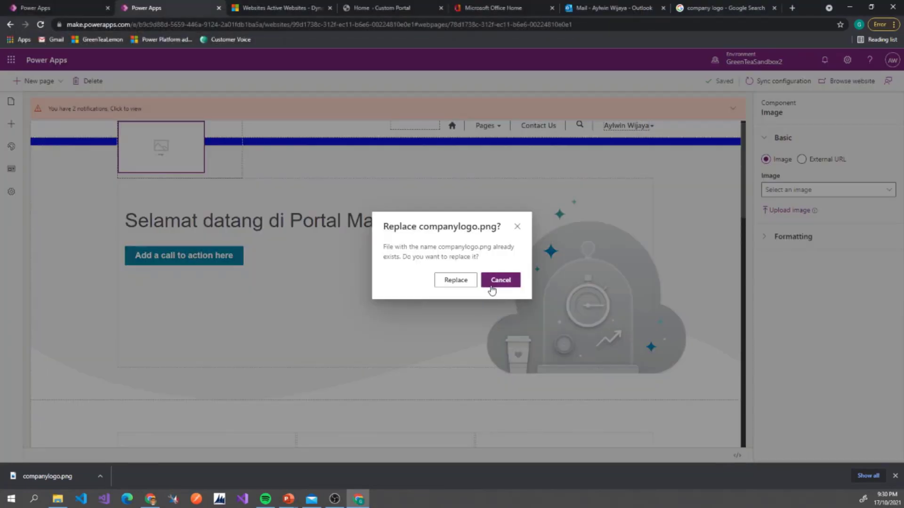
{"action": "left_click", "coordinate": [456, 280]}
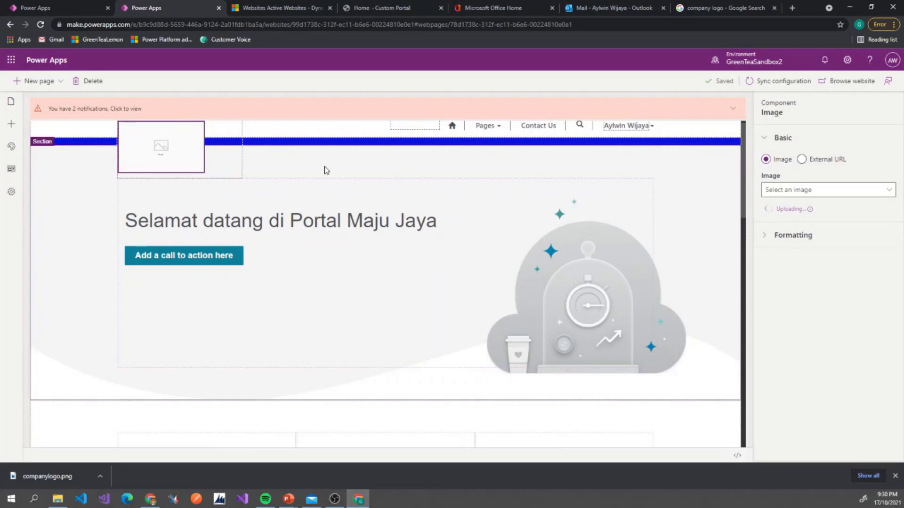
{"action": "left_click", "coordinate": [290, 163]}
{"action": "left_click", "coordinate": [232, 196]}
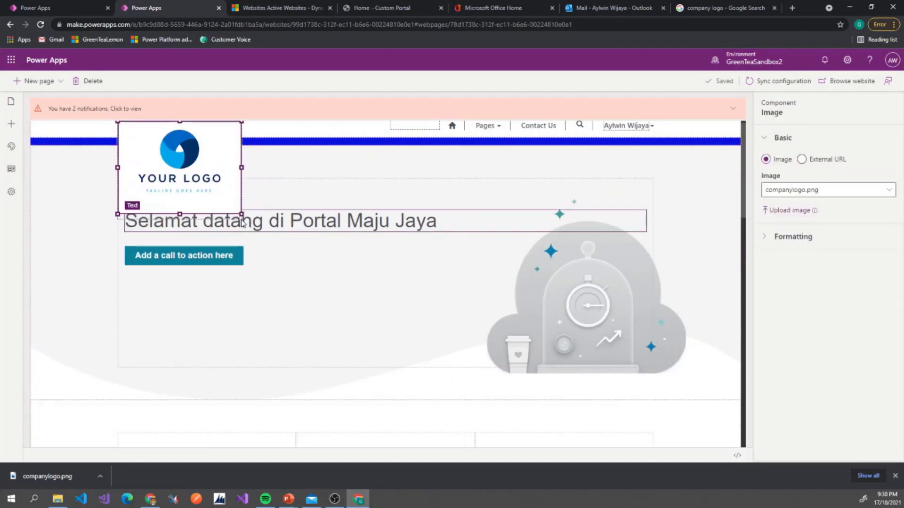
Shrink the company logo in the header to about half its width
{"action": "left_click_drag", "start_coordinate": [241, 214], "coordinate": [192, 168]}
{"action": "mouse_move", "coordinate": [140, 179]}
{"action": "left_mouse_down"}
{"action": "mouse_move", "coordinate": [132, 156]}
{"action": "mouse_move", "coordinate": [169, 137]}
{"action": "mouse_move", "coordinate": [142, 162]}
{"action": "mouse_move", "coordinate": [176, 147]}
{"action": "mouse_move", "coordinate": [150, 171]}
{"action": "left_mouse_up"}
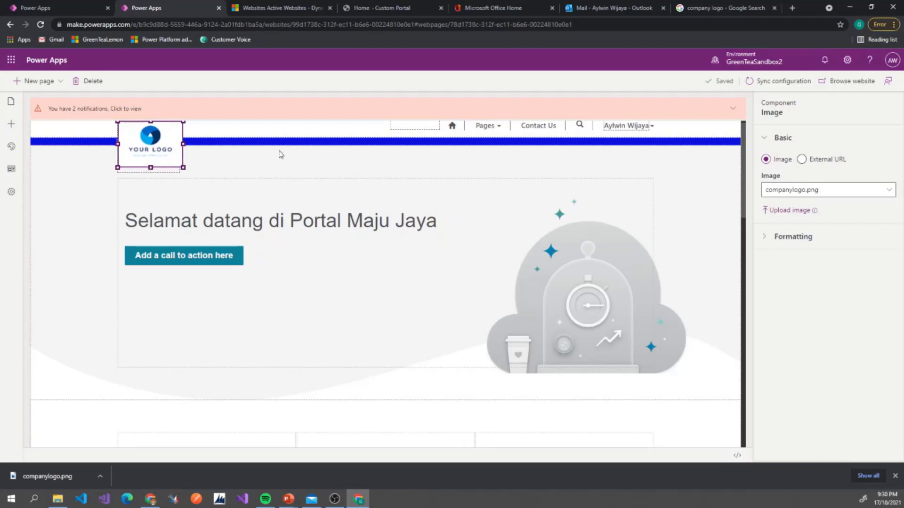
{"action": "left_click", "coordinate": [292, 166]}
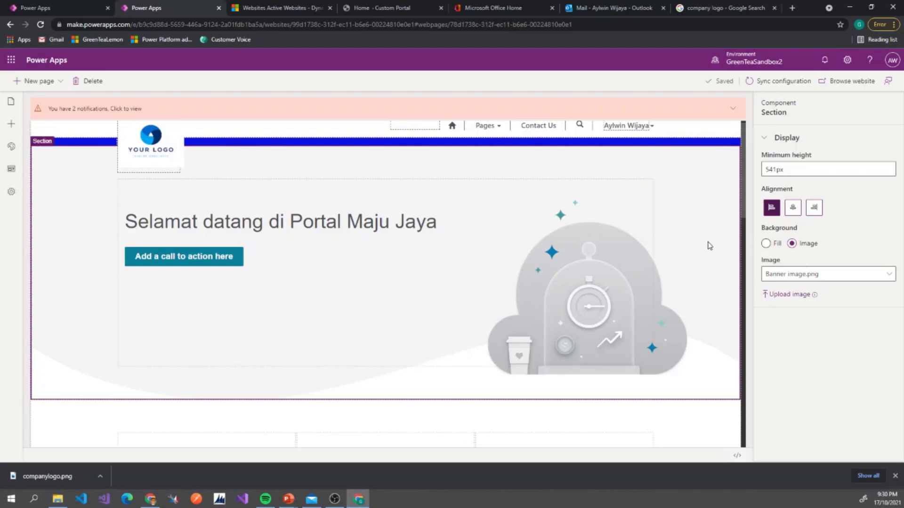
Change the first featured item's heading to TERPERCAYA
{"action": "scroll", "coordinate": [708, 245], "scroll_direction": "down", "scroll_amount": 6}
{"action": "scroll", "coordinate": [709, 245], "scroll_direction": "down", "scroll_amount": 2}
{"action": "scroll", "coordinate": [708, 246], "scroll_direction": "up", "scroll_amount": 2}
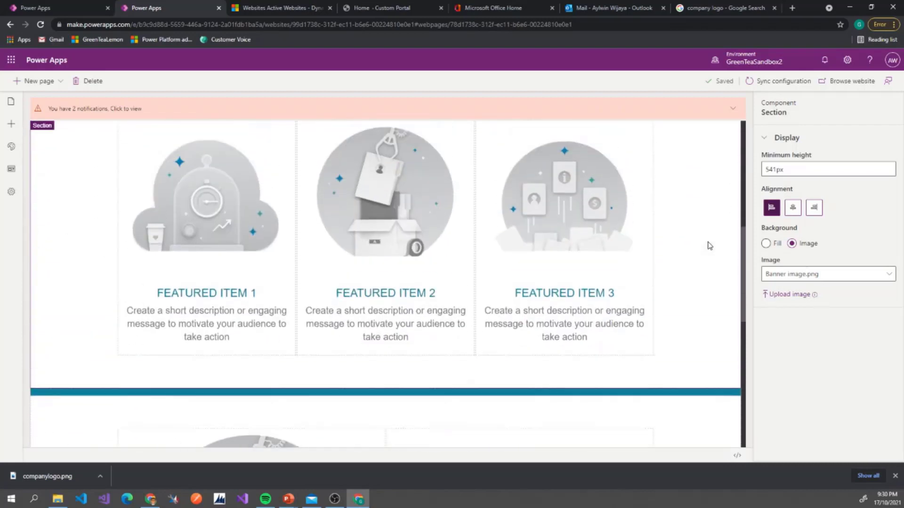
{"action": "left_click", "coordinate": [225, 316]}
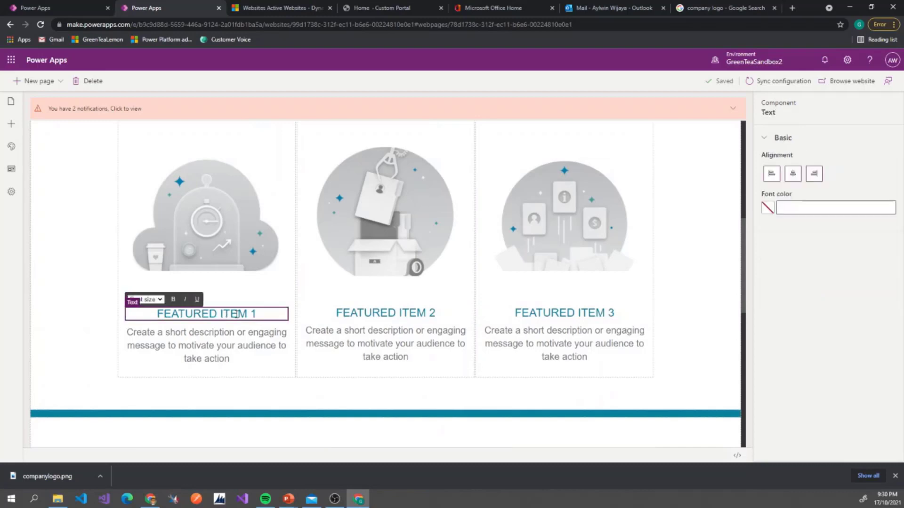
{"action": "triple_click", "coordinate": [236, 314]}
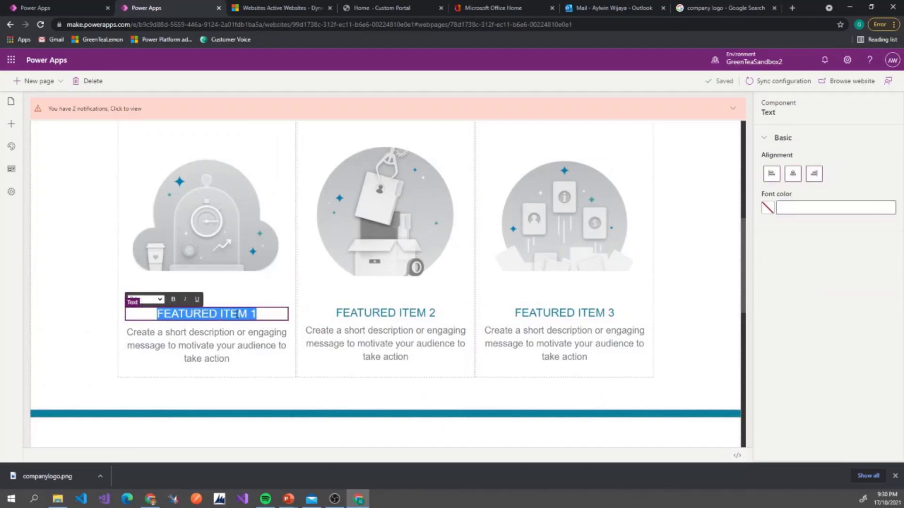
{"action": "type", "text": "TERP"}
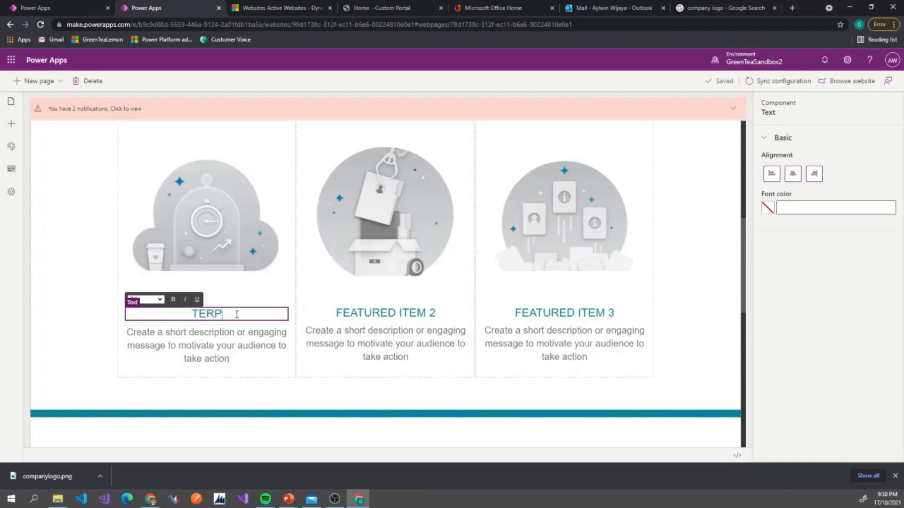
{"action": "type", "text": "ERCAYA"}
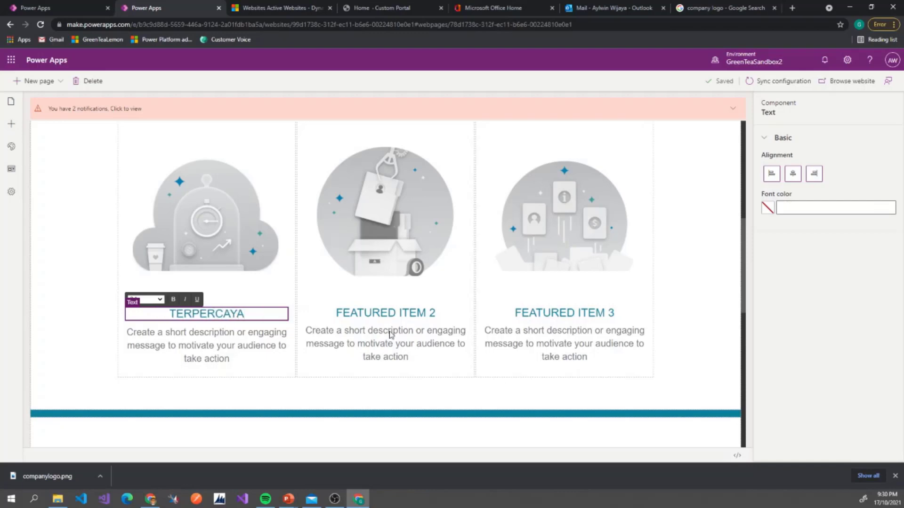
Change the second featured item's heading to TERAMPIL
{"action": "double_click", "coordinate": [410, 314]}
{"action": "triple_click", "coordinate": [418, 315]}
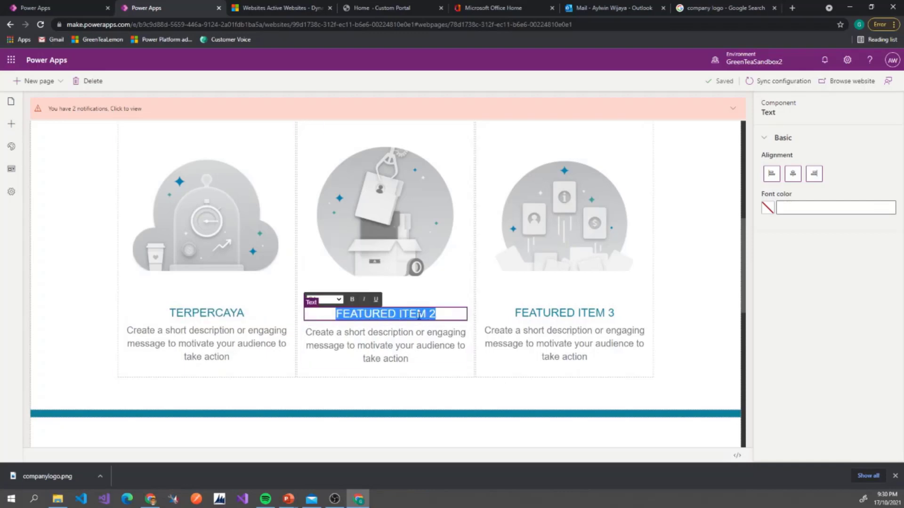
{"action": "type", "text": "TERAMPIL"}
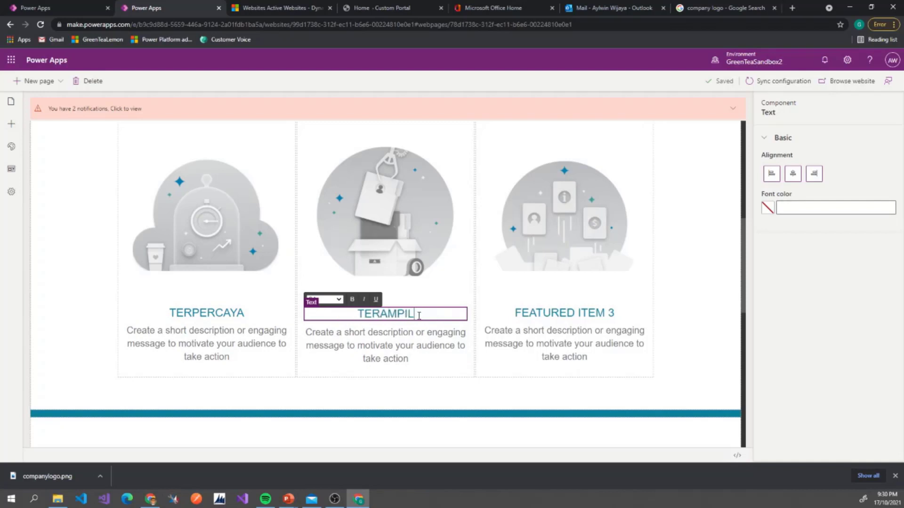
Change the third featured item's heading to PROFESSIONAL
{"action": "double_click", "coordinate": [540, 314]}
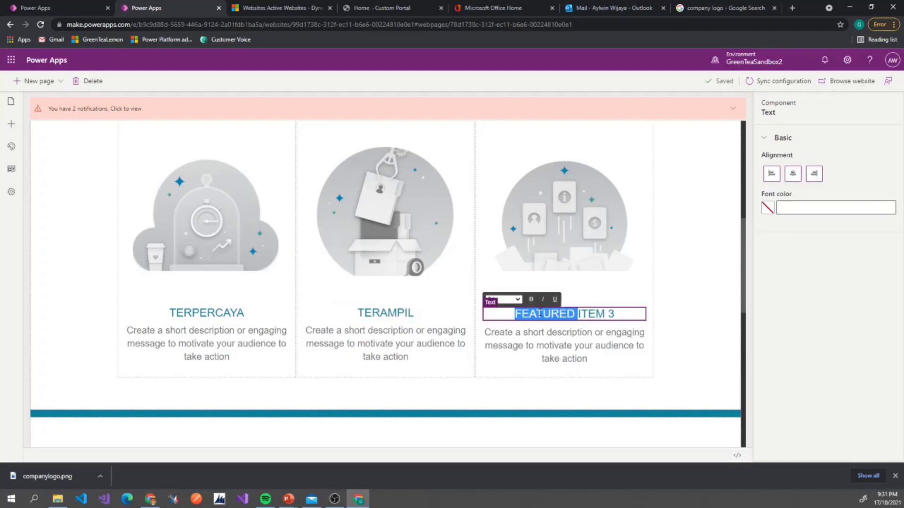
{"action": "key", "text": "BackSpace"}
{"action": "key", "text": "shift+End"}
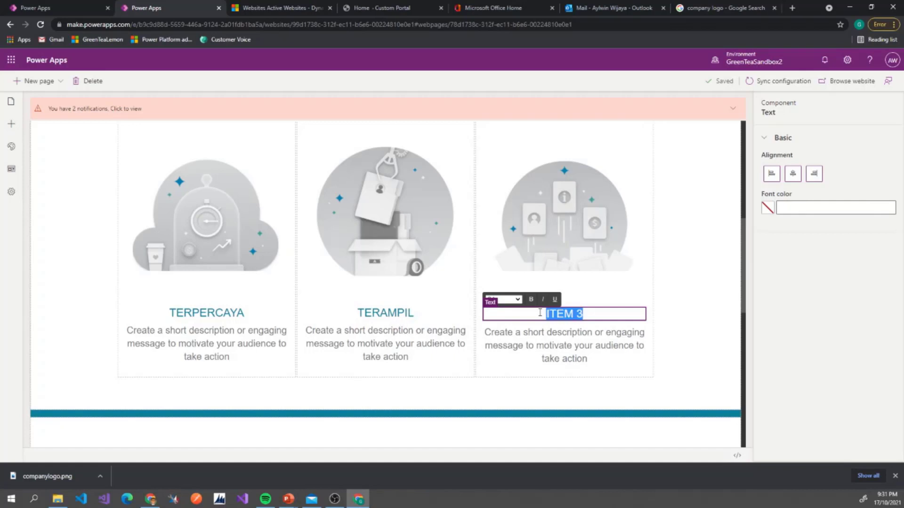
{"action": "key", "text": "BackSpace"}
{"action": "type", "text": "PROFE"}
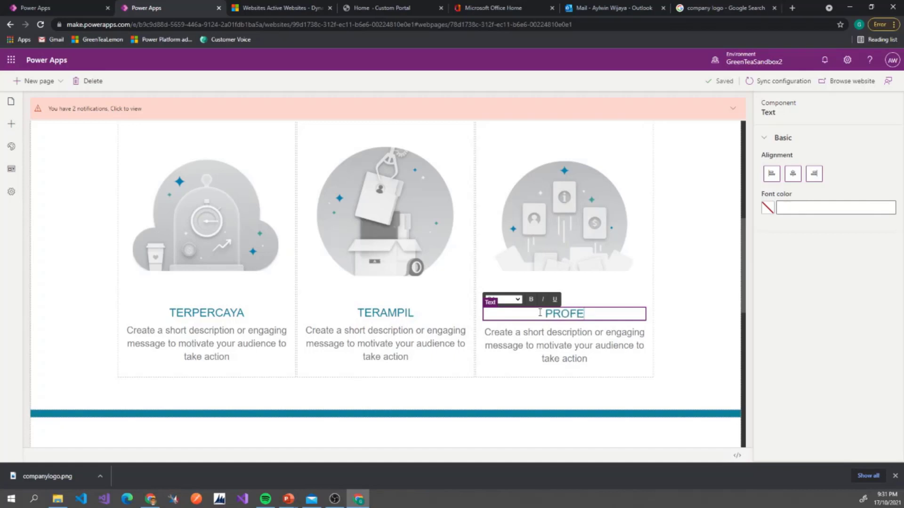
{"action": "type", "text": "SSIONAL"}
{"action": "left_click", "coordinate": [686, 312]}
{"action": "scroll", "coordinate": [687, 313], "scroll_direction": "up", "scroll_amount": 3}
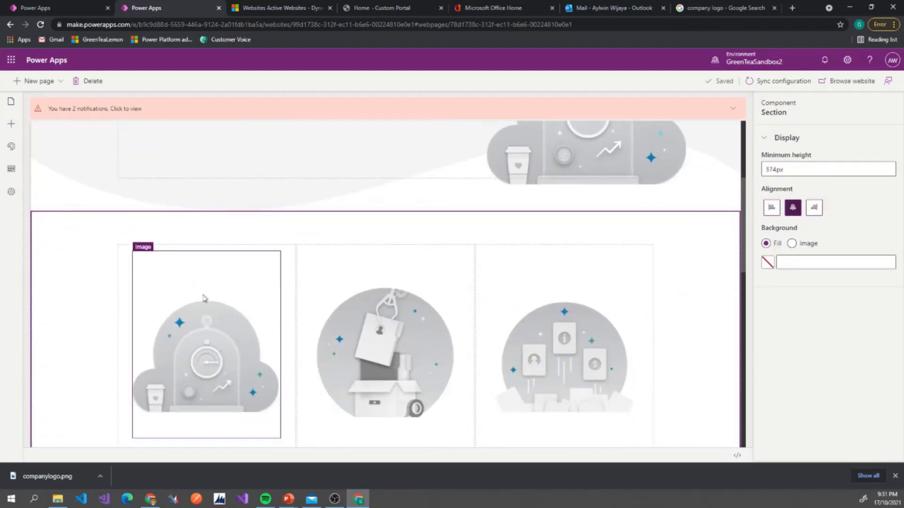
{"action": "scroll", "coordinate": [190, 262], "scroll_direction": "down", "scroll_amount": 1}
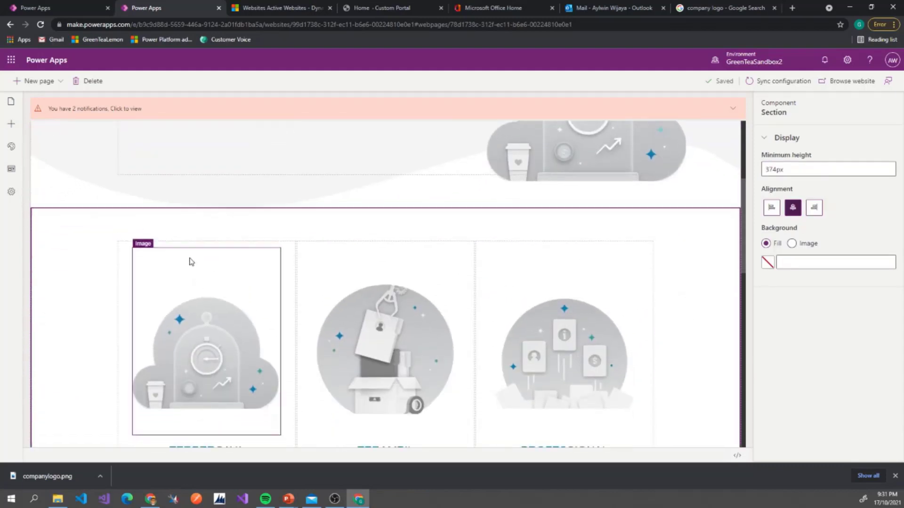
{"action": "scroll", "coordinate": [190, 262], "scroll_direction": "down", "scroll_amount": 1}
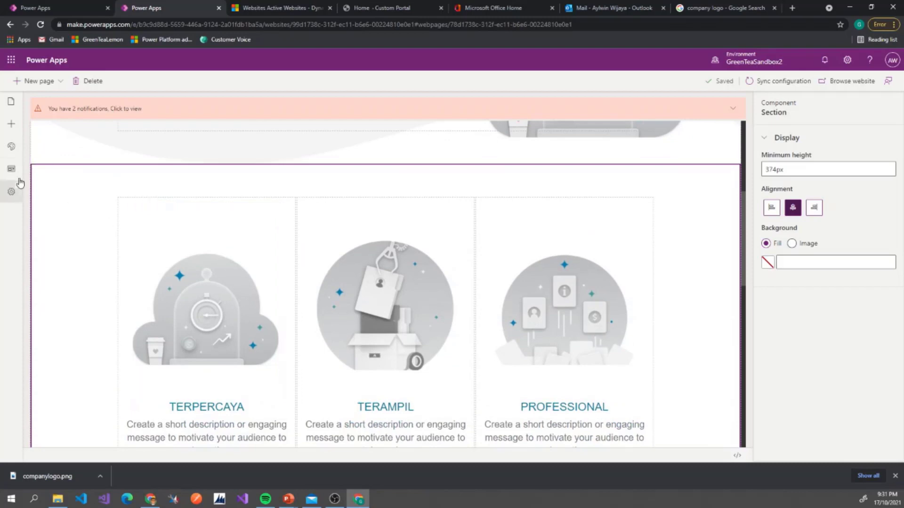
Look over the available page components and apply the Blue preset theme to the portal
{"action": "left_click", "coordinate": [11, 127]}
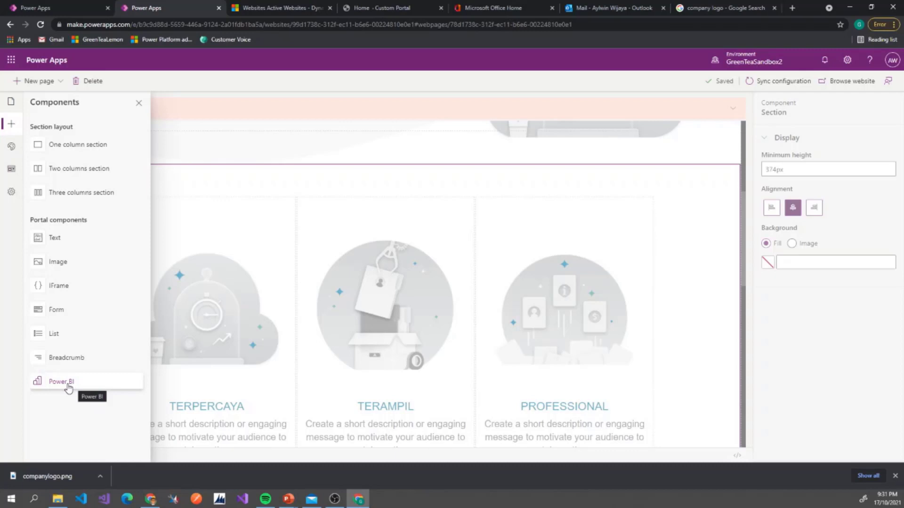
{"action": "left_click", "coordinate": [10, 146]}
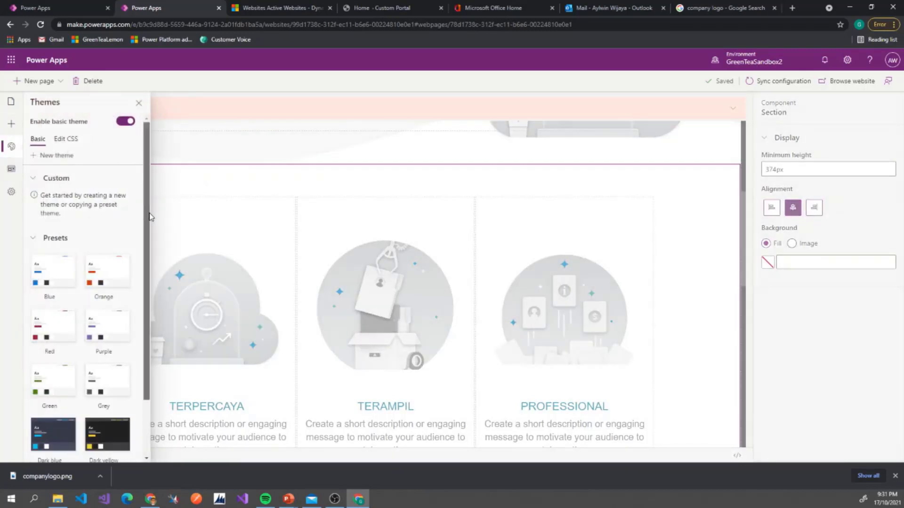
{"action": "scroll", "coordinate": [147, 212], "scroll_direction": "down", "scroll_amount": 2}
{"action": "scroll", "coordinate": [145, 210], "scroll_direction": "up", "scroll_amount": 2}
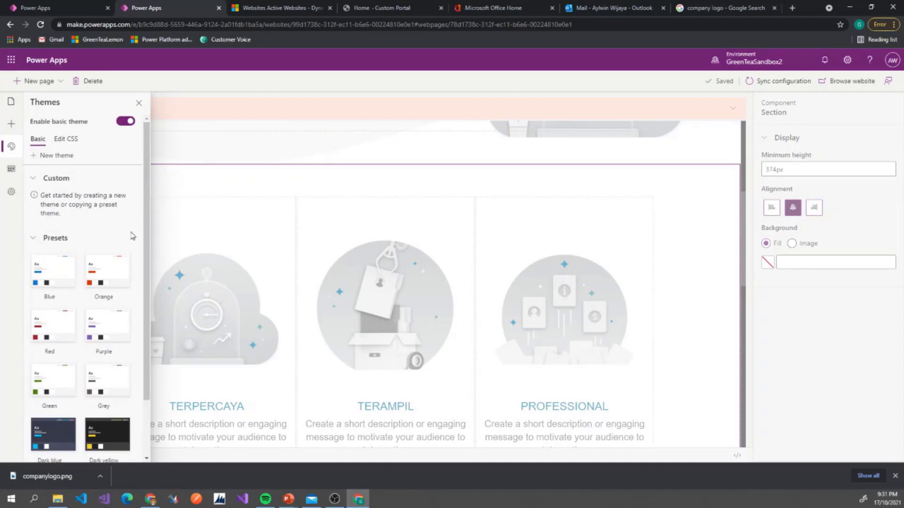
{"action": "left_click_drag", "start_coordinate": [149, 260], "coordinate": [145, 307]}
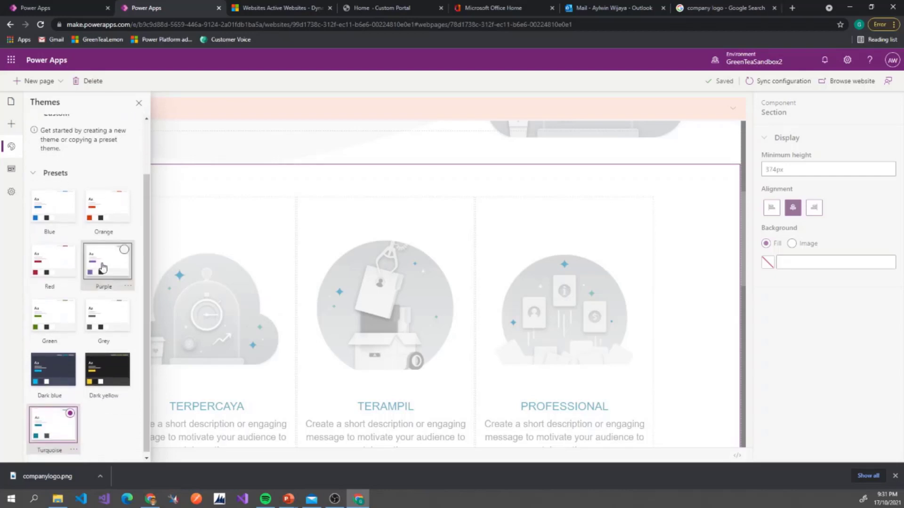
{"action": "left_click", "coordinate": [53, 221]}
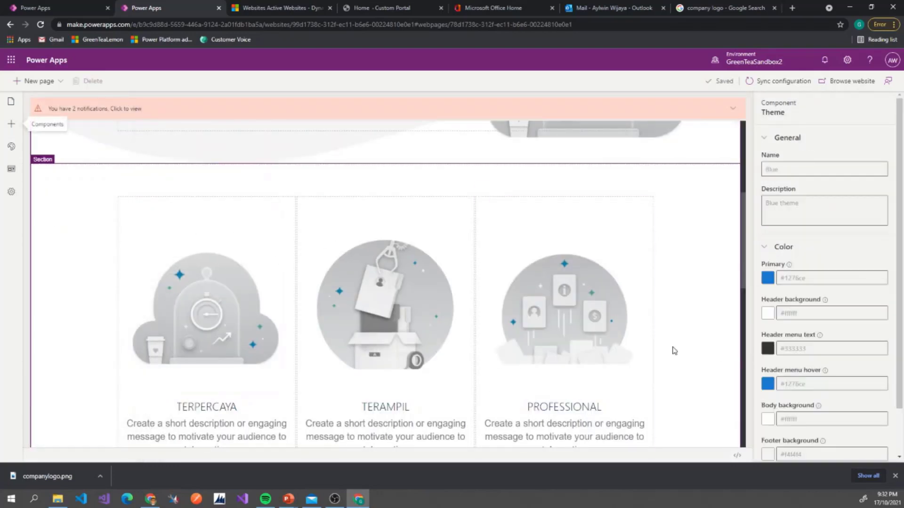
Examine how the theme's colors and fonts appear across the homepage, from the featured items to the footer and header
{"action": "scroll", "coordinate": [674, 351], "scroll_direction": "down", "scroll_amount": 8}
{"action": "scroll", "coordinate": [417, 322], "scroll_direction": "down", "scroll_amount": 3}
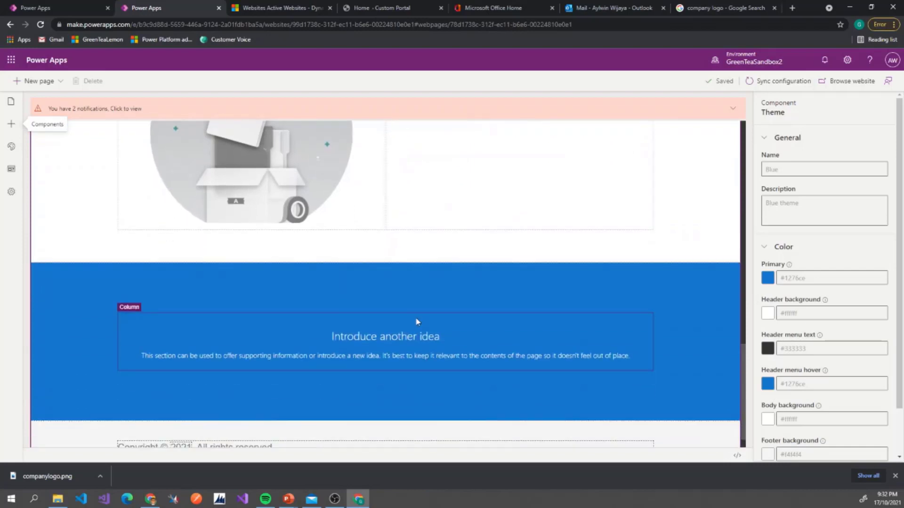
{"action": "scroll", "coordinate": [416, 322], "scroll_direction": "down", "scroll_amount": 1}
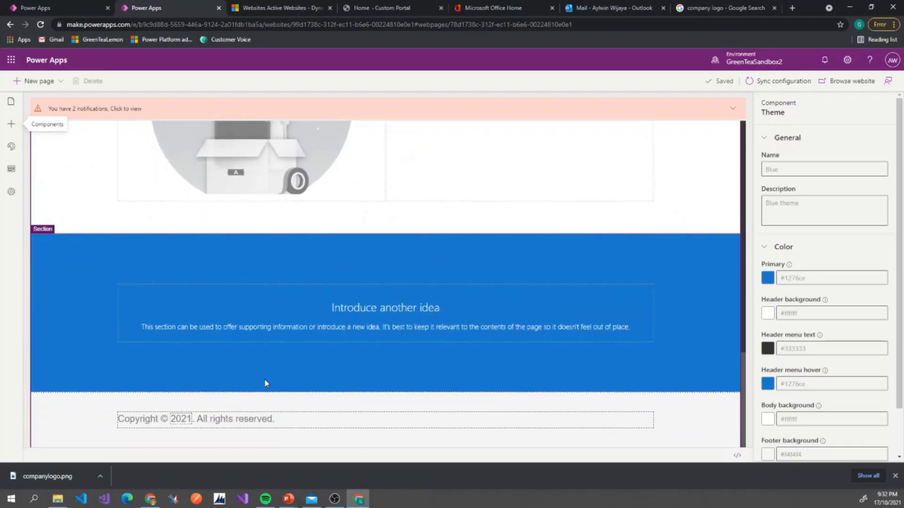
{"action": "scroll", "coordinate": [265, 384], "scroll_direction": "up", "scroll_amount": 9}
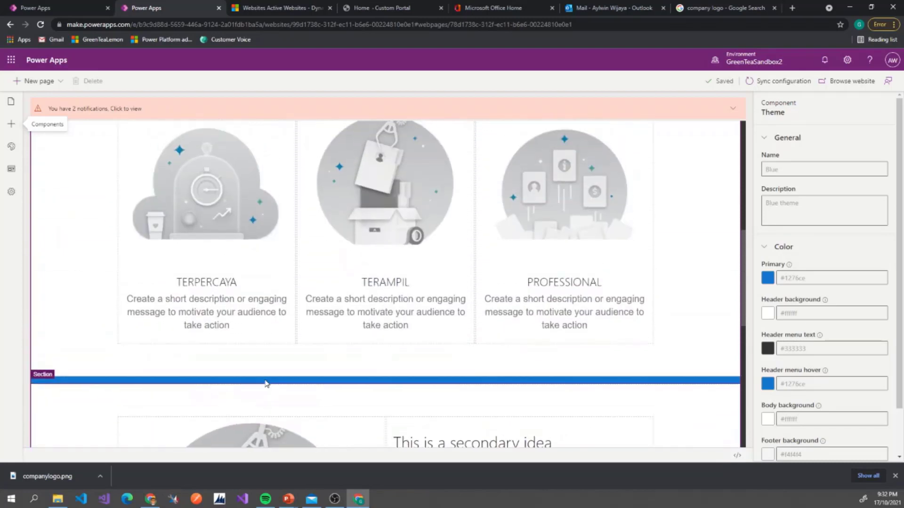
{"action": "scroll", "coordinate": [265, 384], "scroll_direction": "up", "scroll_amount": 4}
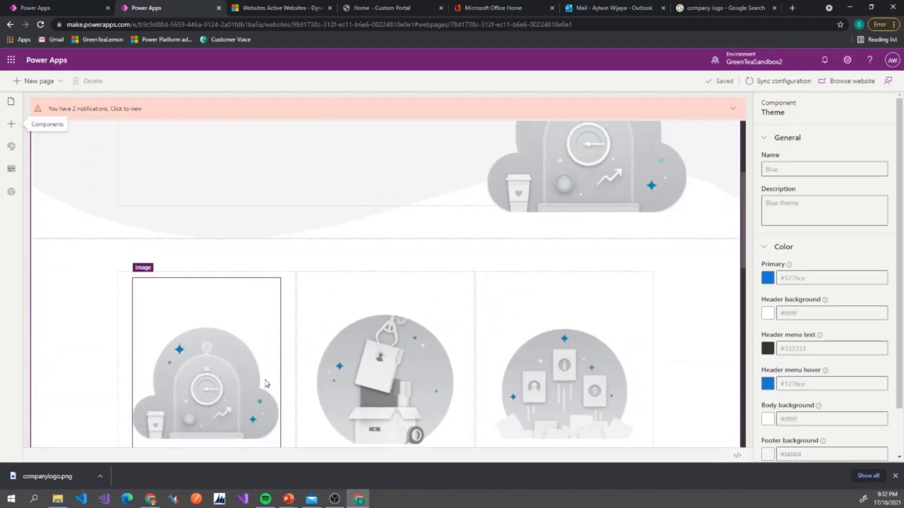
{"action": "scroll", "coordinate": [265, 383], "scroll_direction": "up", "scroll_amount": 4}
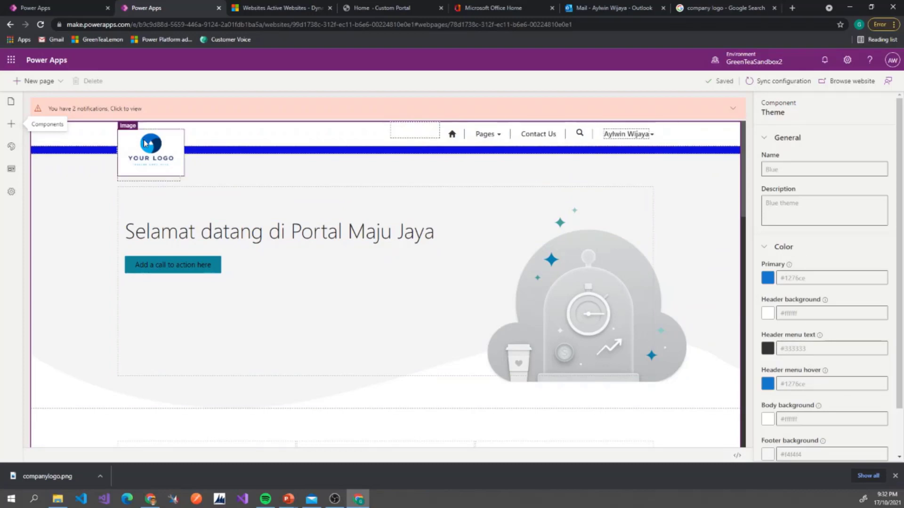
Review the theme presets, the custom CSS files, the page templates and the portal's security settings
{"action": "left_click", "coordinate": [12, 148]}
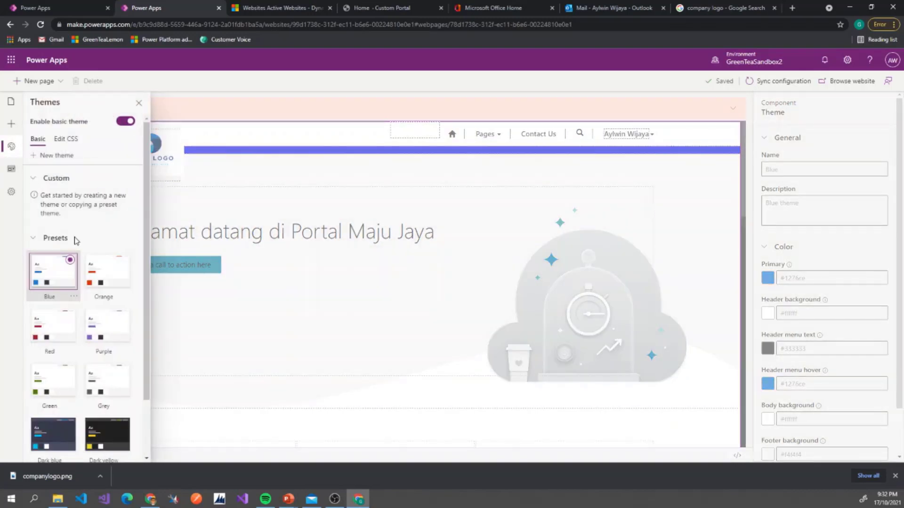
{"action": "scroll", "coordinate": [123, 359], "scroll_direction": "down", "scroll_amount": 2}
{"action": "scroll", "coordinate": [104, 369], "scroll_direction": "up", "scroll_amount": 1}
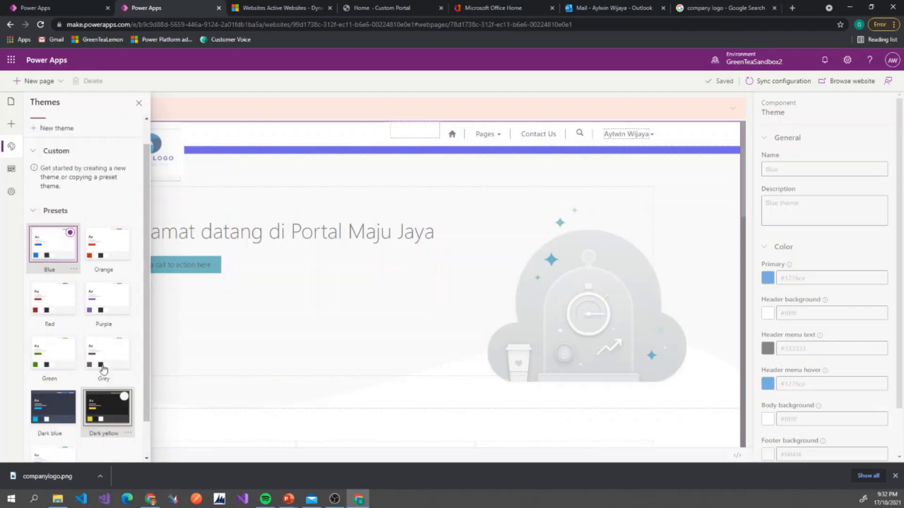
{"action": "scroll", "coordinate": [103, 369], "scroll_direction": "up", "scroll_amount": 1}
{"action": "left_click", "coordinate": [66, 139]}
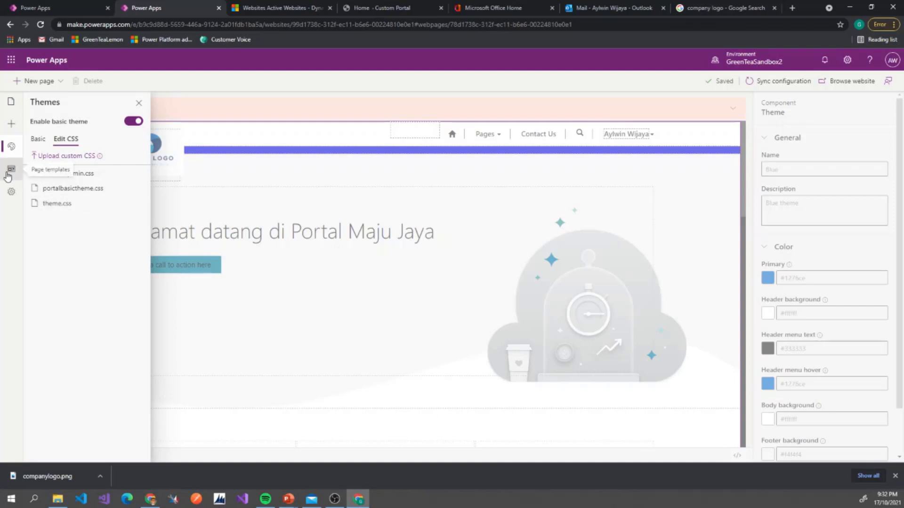
{"action": "left_click", "coordinate": [12, 169]}
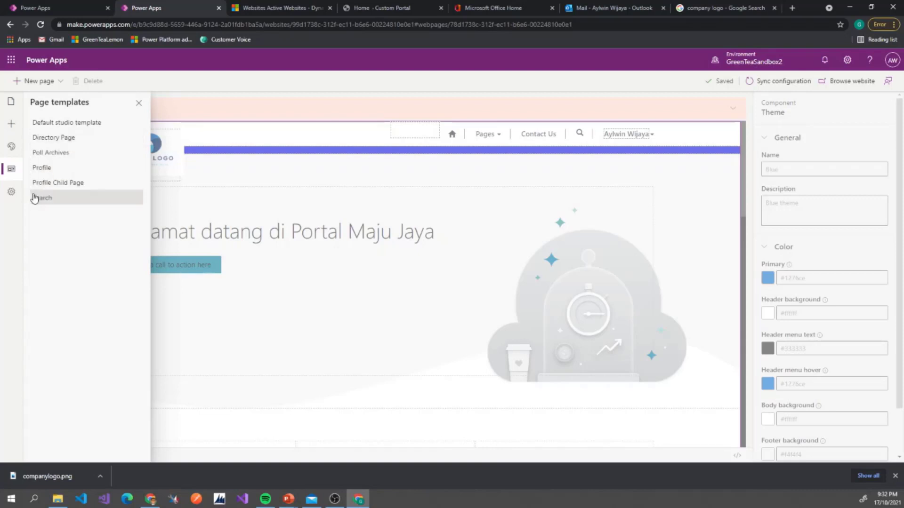
{"action": "left_click", "coordinate": [11, 191]}
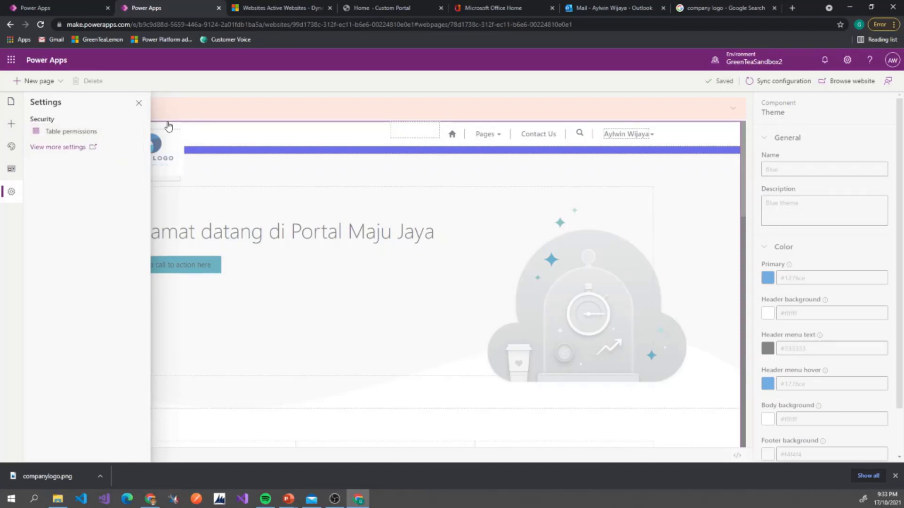
{"action": "left_click", "coordinate": [278, 174]}
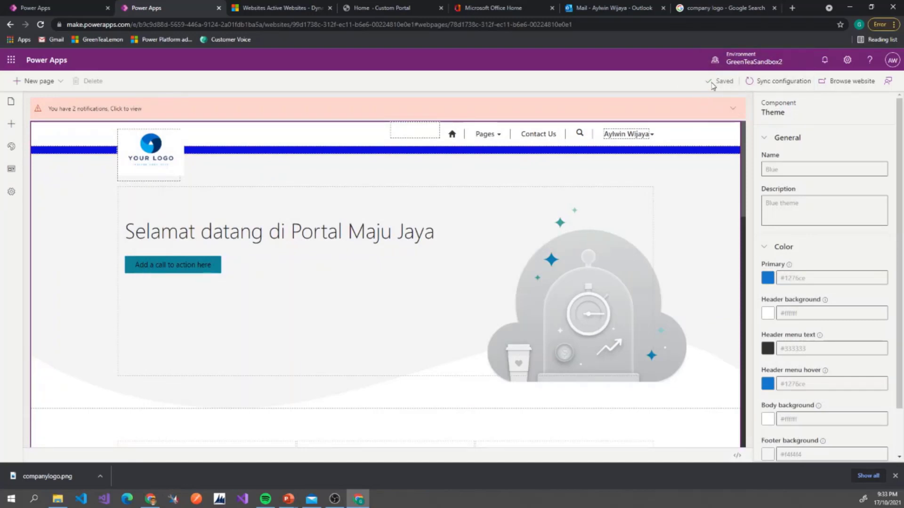
Sync the portal configuration, and open the live website to check its homepage down to the footer
{"action": "left_click", "coordinate": [792, 85]}
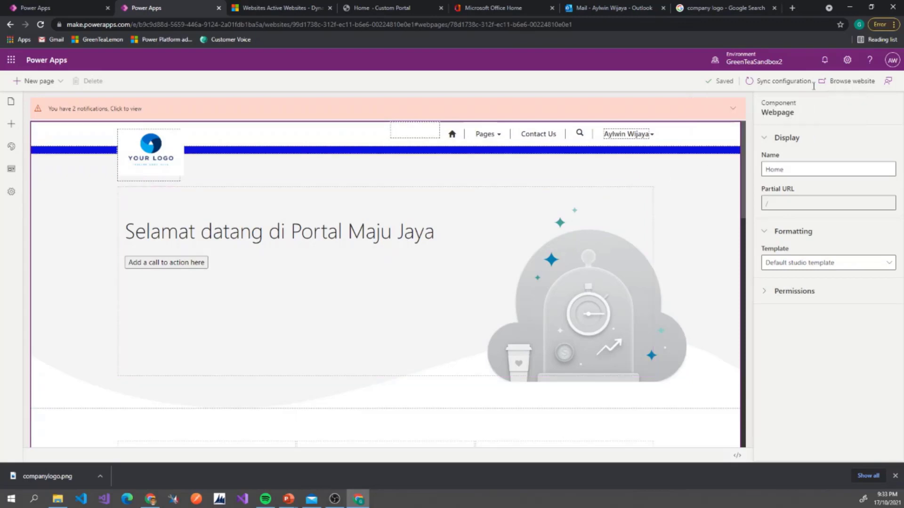
{"action": "left_click", "coordinate": [845, 90]}
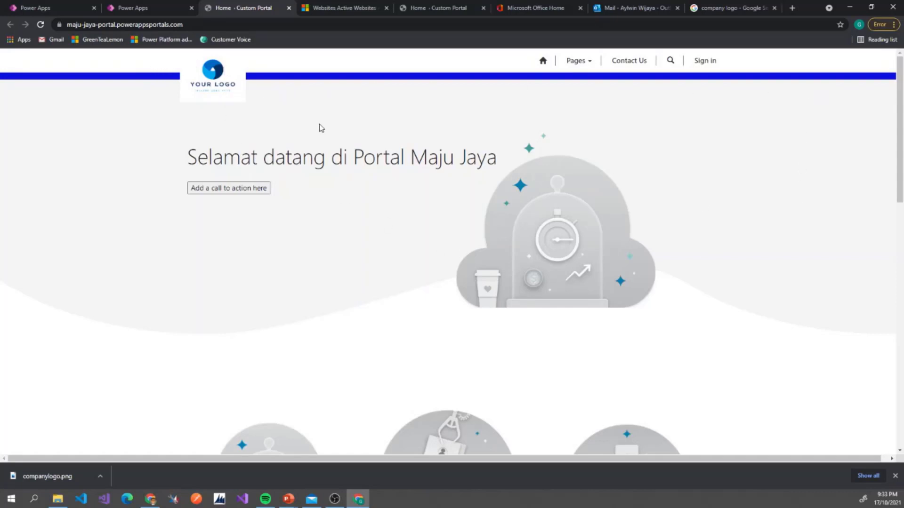
{"action": "scroll", "coordinate": [452, 235], "scroll_direction": "down", "scroll_amount": 4}
{"action": "scroll", "coordinate": [480, 252], "scroll_direction": "down", "scroll_amount": 3}
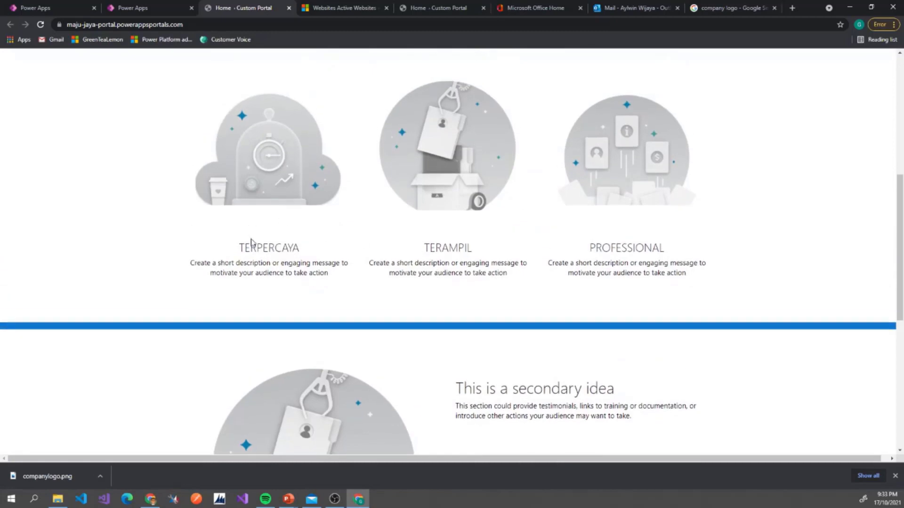
{"action": "scroll", "coordinate": [687, 259], "scroll_direction": "down", "scroll_amount": 7}
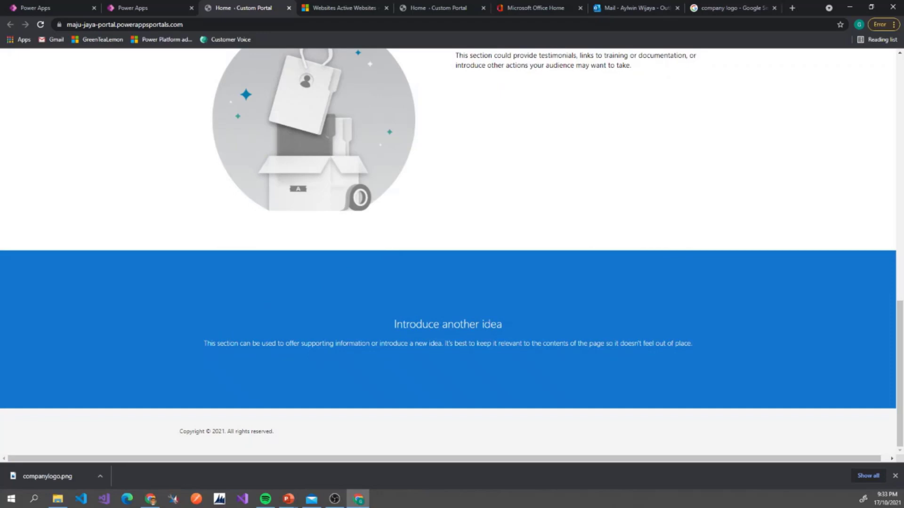
{"action": "scroll", "coordinate": [486, 355], "scroll_direction": "up", "scroll_amount": 10}
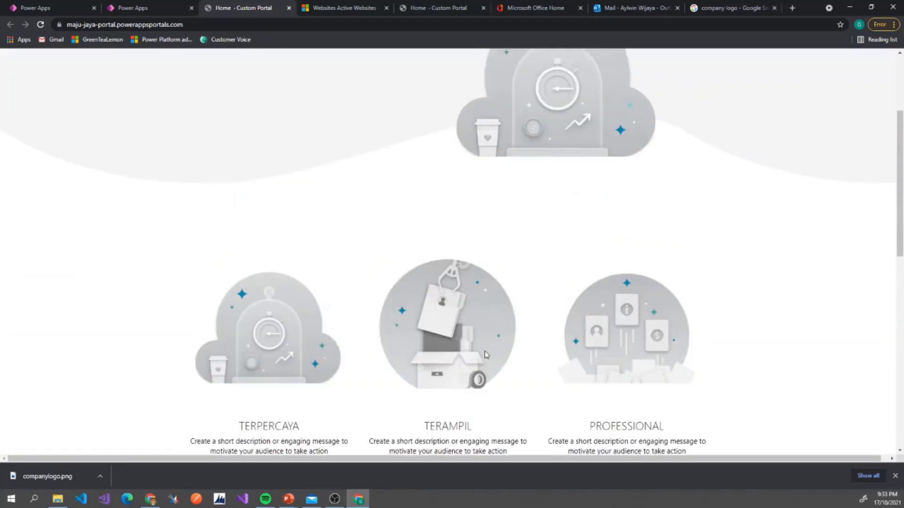
{"action": "scroll", "coordinate": [486, 354], "scroll_direction": "up", "scroll_amount": 3}
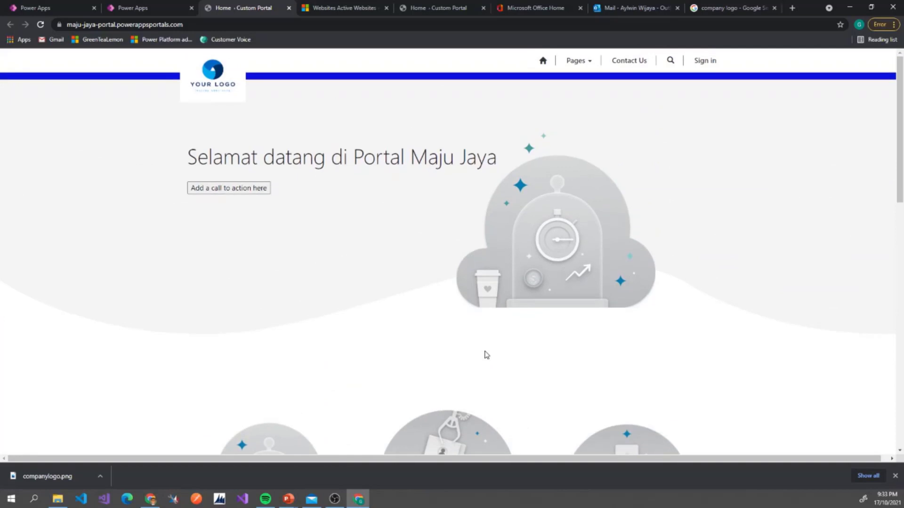